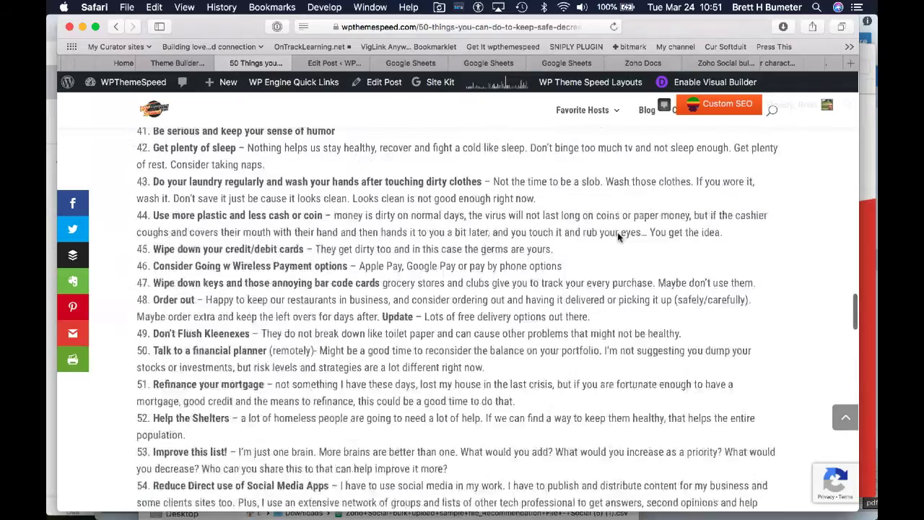
Select and copy the article's numbered list from item 1, "Share facts", through item 62, "Social Media Groups"
{"action": "scroll", "coordinate": [617, 232], "scroll_direction": "up", "scroll_amount": 8}
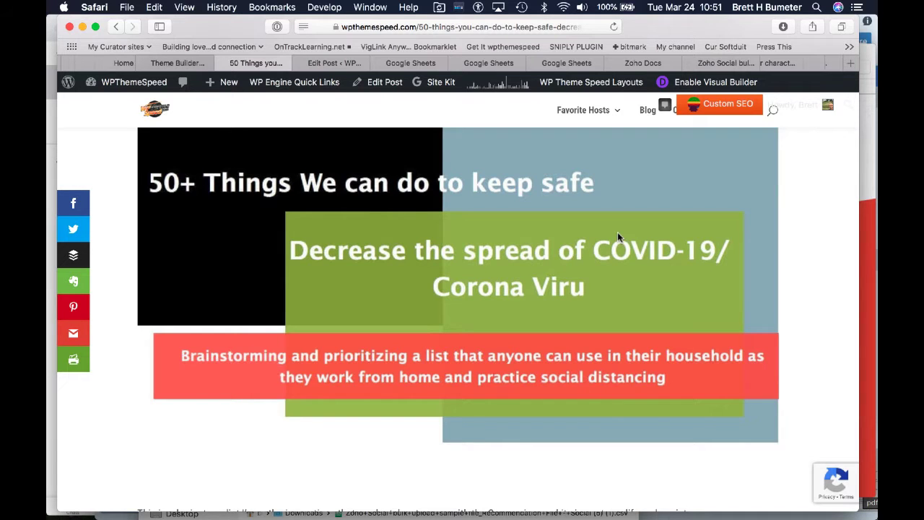
{"action": "scroll", "coordinate": [473, 369], "scroll_direction": "down", "scroll_amount": 15}
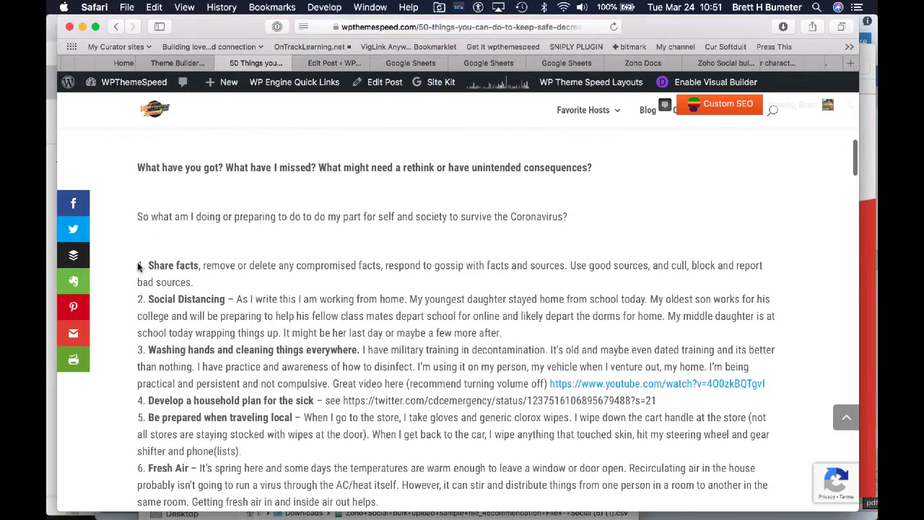
{"action": "left_click_drag", "start_coordinate": [142, 264], "coordinate": [202, 284]}
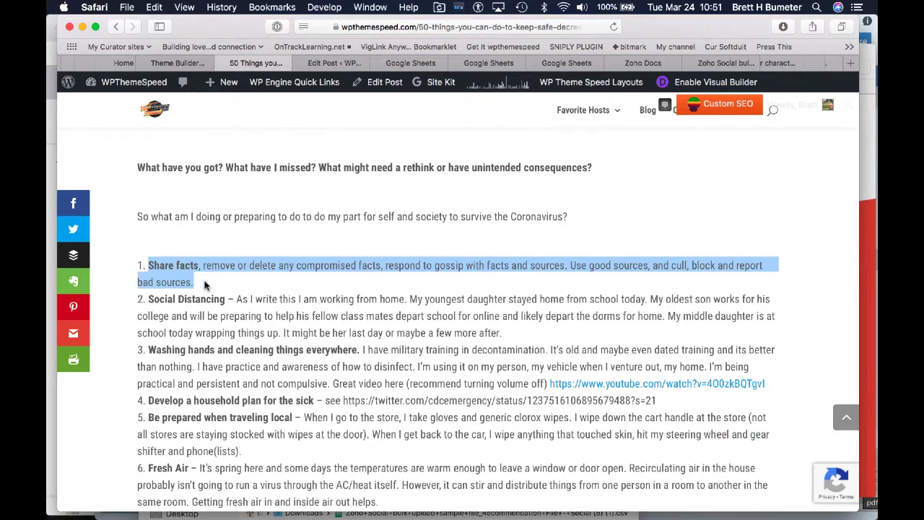
{"action": "scroll", "coordinate": [380, 395], "scroll_direction": "down", "scroll_amount": 5}
{"action": "scroll", "coordinate": [380, 395], "scroll_direction": "down", "scroll_amount": 15}
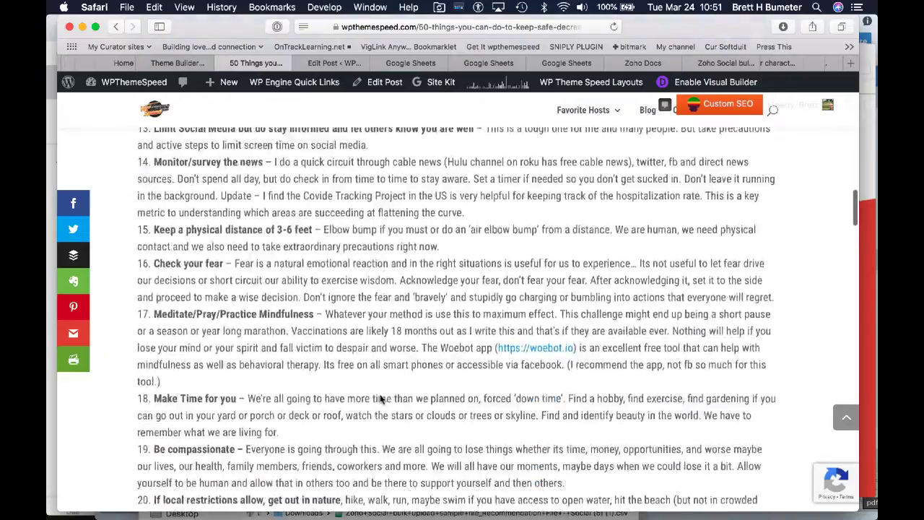
{"action": "scroll", "coordinate": [380, 397], "scroll_direction": "down", "scroll_amount": 15}
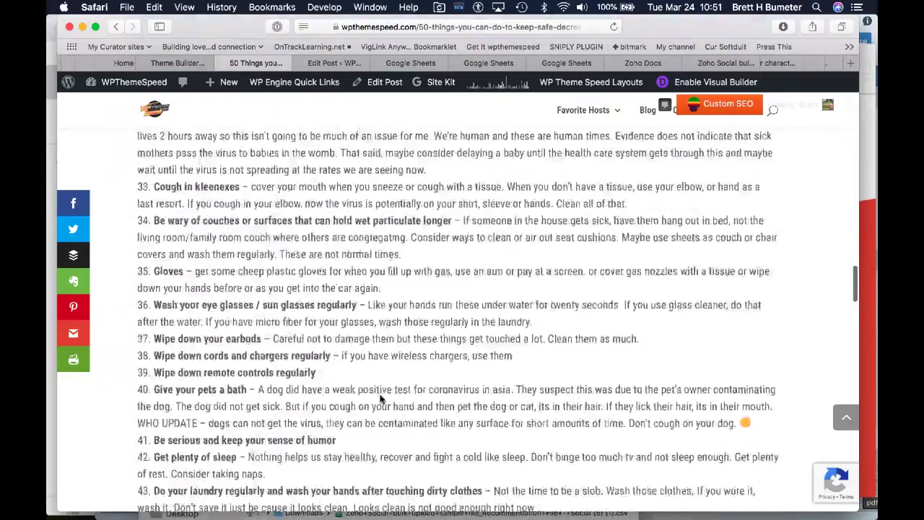
{"action": "scroll", "coordinate": [380, 398], "scroll_direction": "down", "scroll_amount": 12}
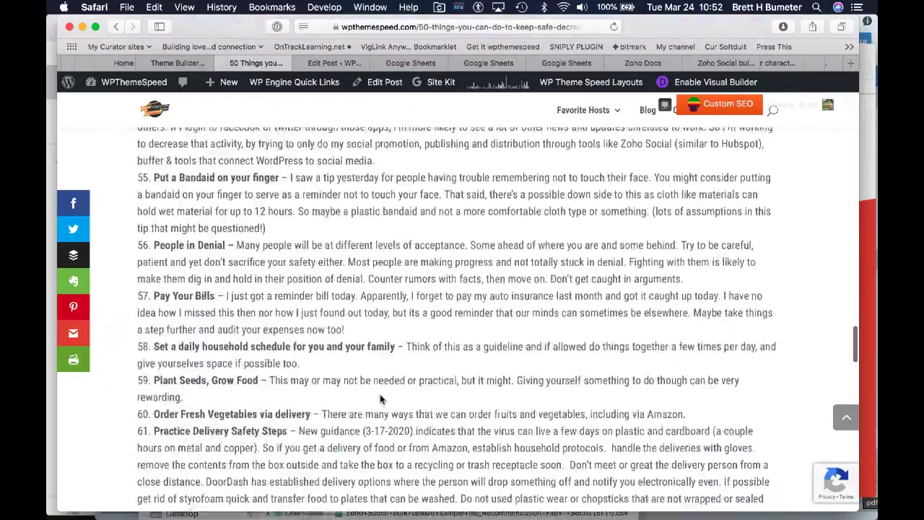
{"action": "scroll", "coordinate": [370, 379], "scroll_direction": "up", "scroll_amount": 1}
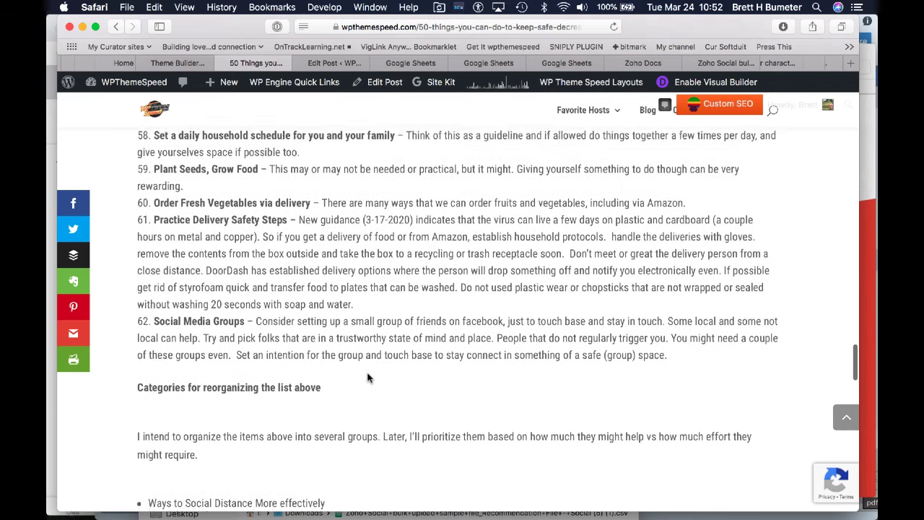
{"action": "left_click", "coordinate": [676, 359], "text": "shift"}
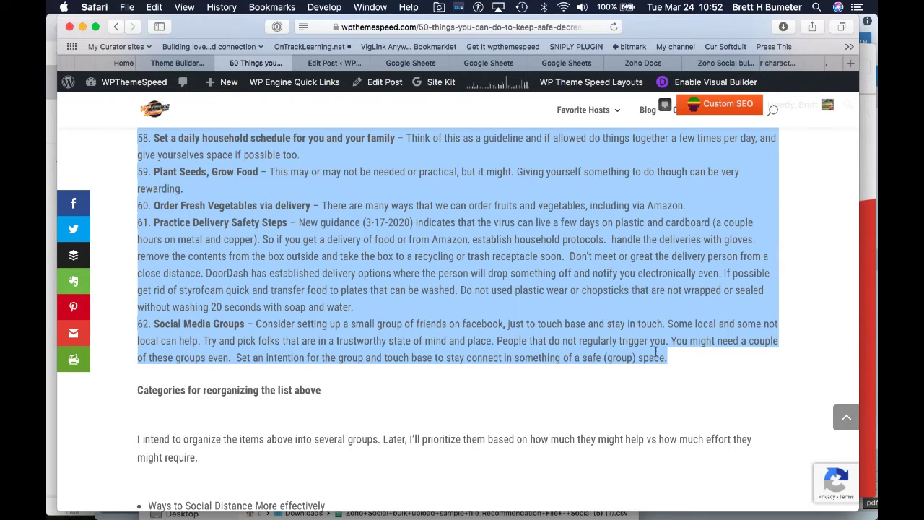
Switch to the Zoho Social bulk upload sample file and add a new blank sheet to it
{"action": "left_click", "coordinate": [638, 64]}
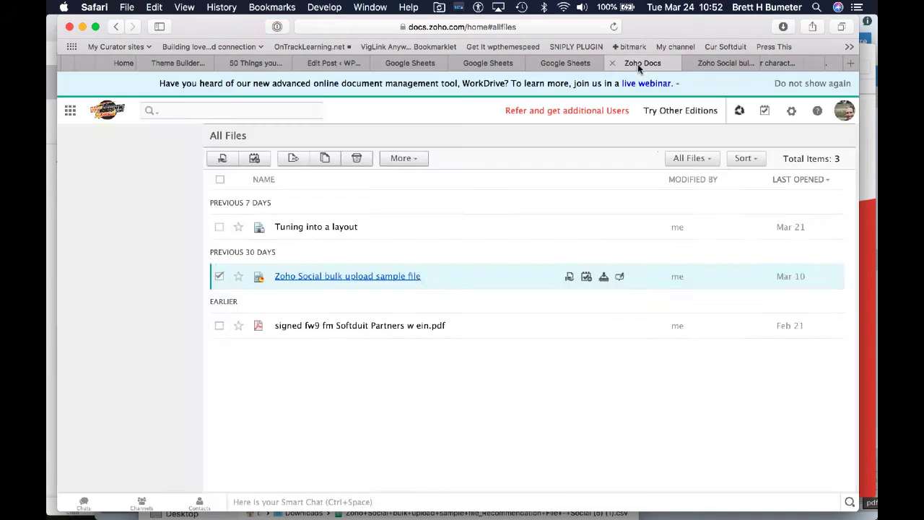
{"action": "left_click", "coordinate": [715, 64]}
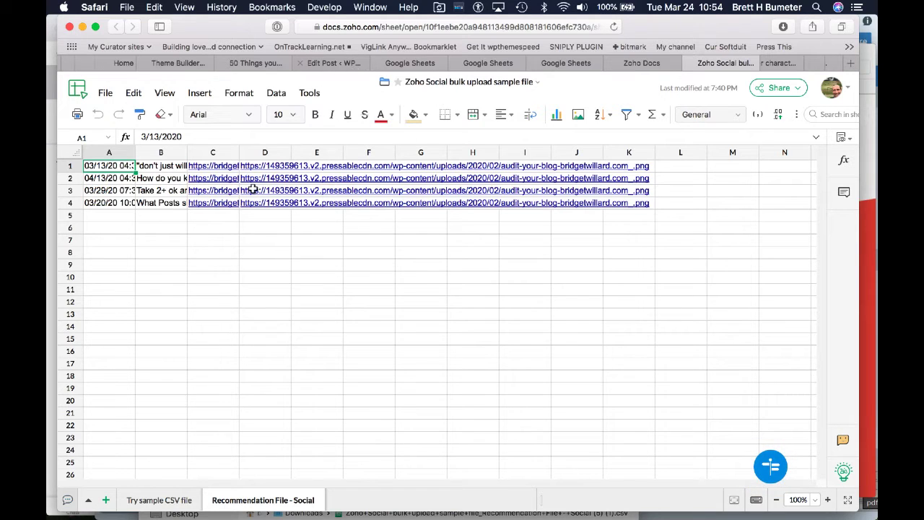
{"action": "left_click", "coordinate": [106, 500]}
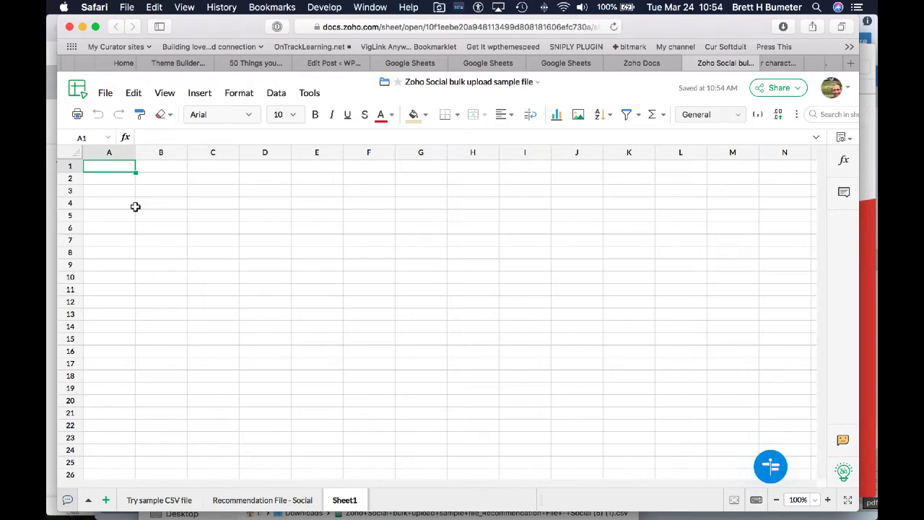
Try pasting the copied list into cell A1 of the new Zoho sheet, undo it, and check the paste options
{"action": "key", "text": "super+v"}
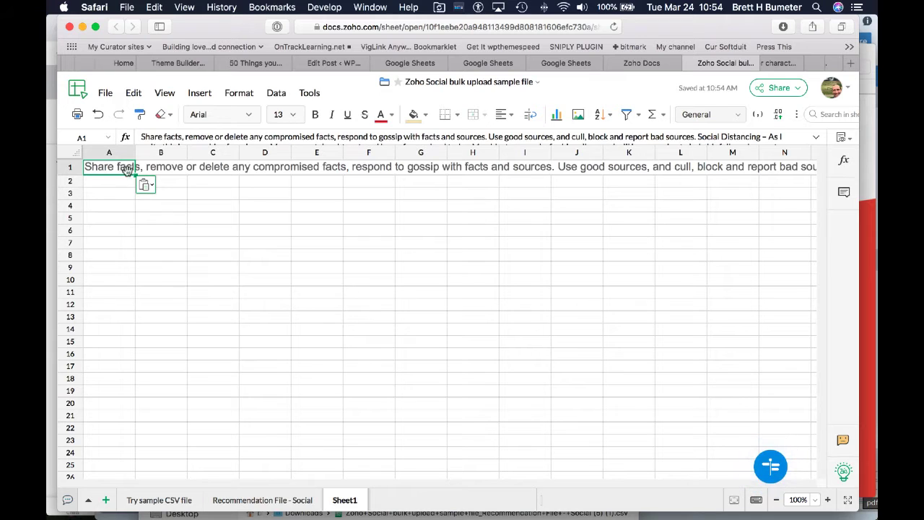
{"action": "key", "text": "super+z"}
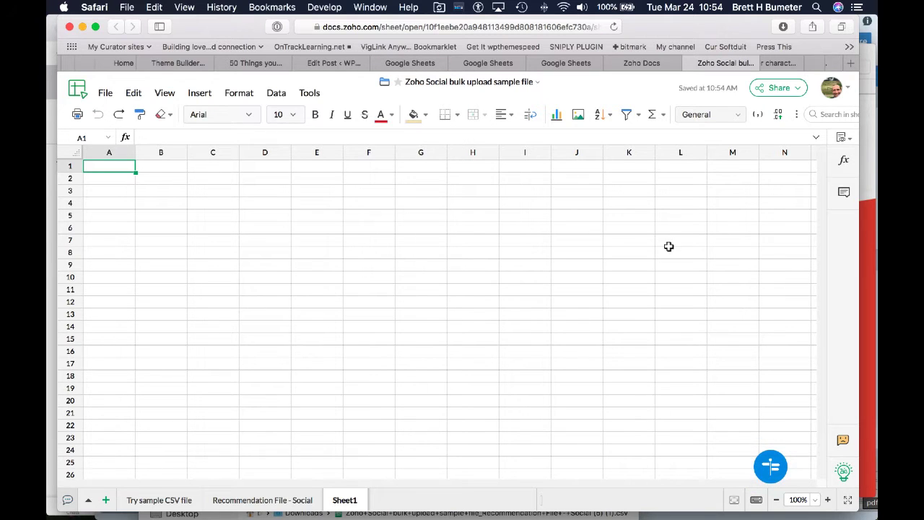
{"action": "left_click", "coordinate": [105, 92]}
{"action": "left_click", "coordinate": [136, 93]}
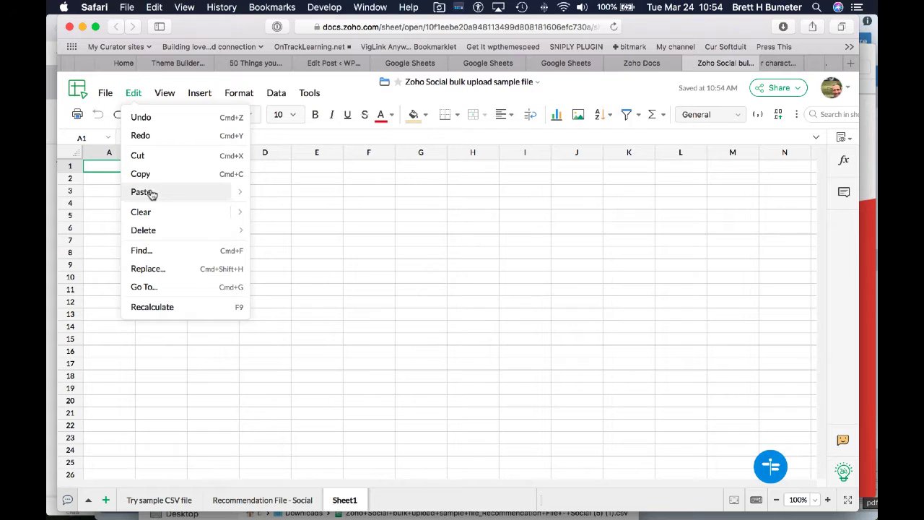
{"action": "mouse_move", "coordinate": [153, 194]}
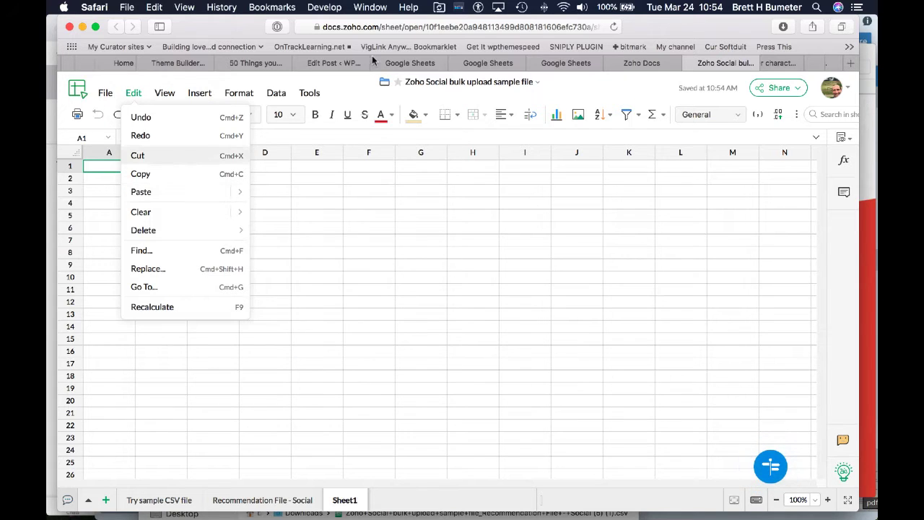
Switch to Google Sheets, create a blank spreadsheet and paste the copied list starting in cell A1
{"action": "left_click", "coordinate": [409, 64]}
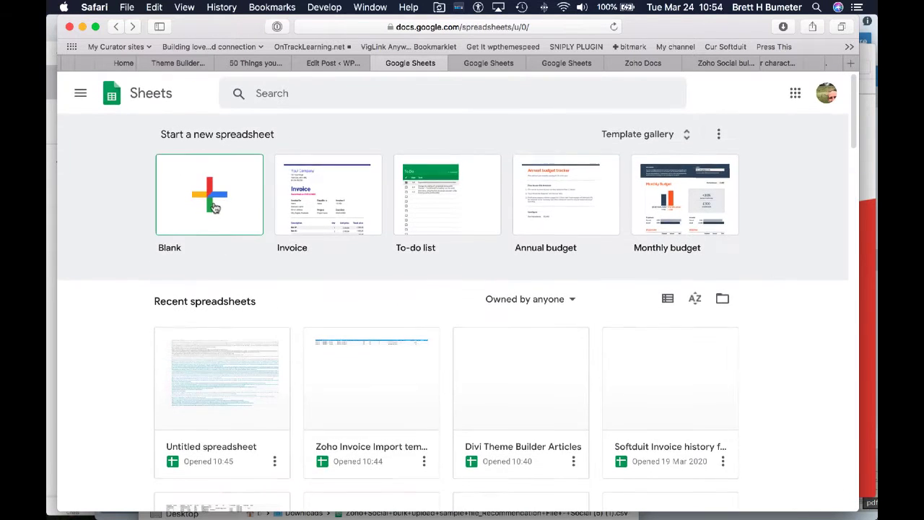
{"action": "left_click", "coordinate": [230, 226]}
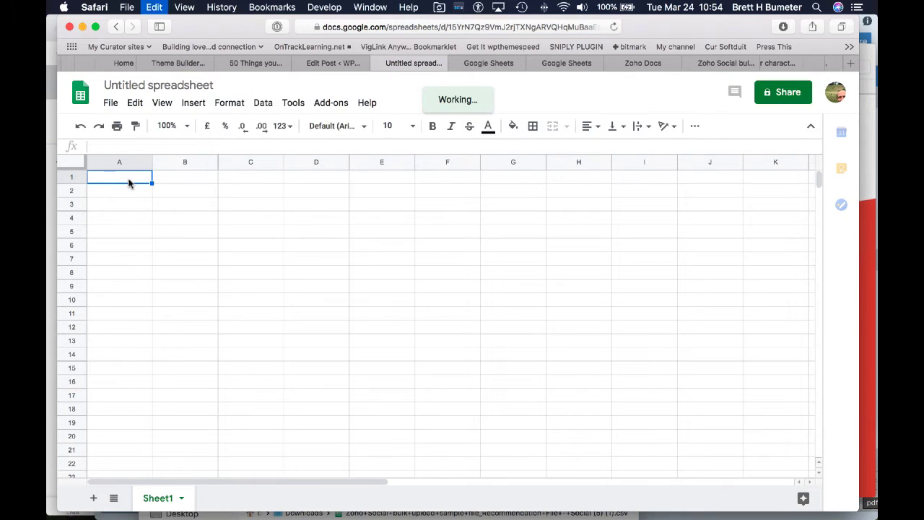
{"action": "key", "text": "super+v"}
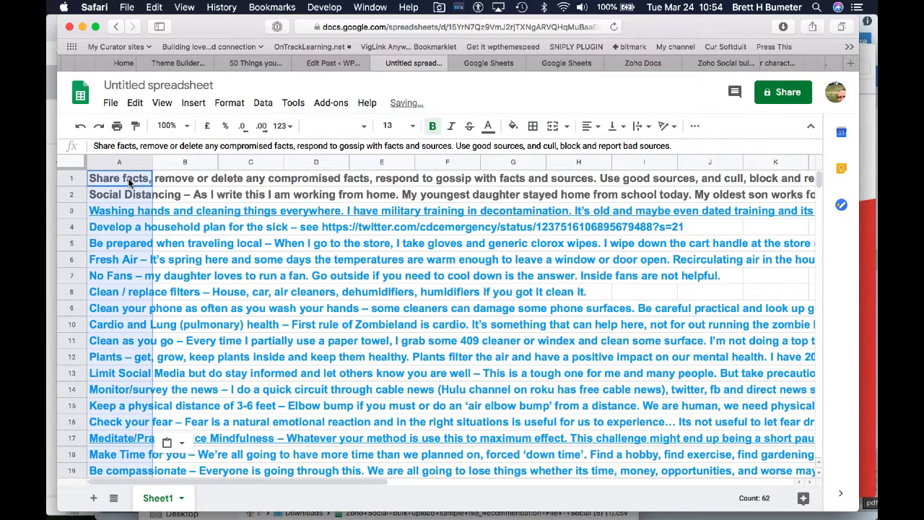
Increase the height of row 1, which holds the "Share facts" item
{"action": "left_click", "coordinate": [153, 195]}
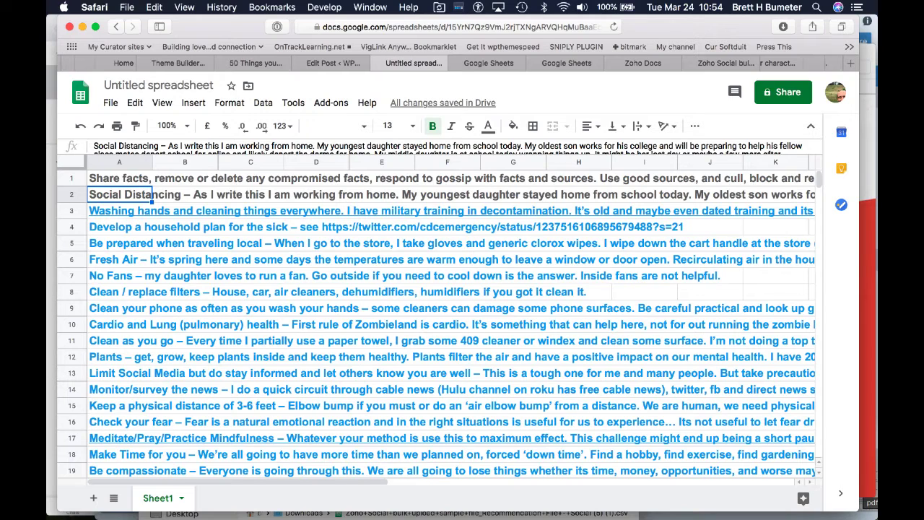
{"action": "key", "text": "Up"}
{"action": "key", "text": "Down"}
{"action": "left_click", "coordinate": [151, 178]}
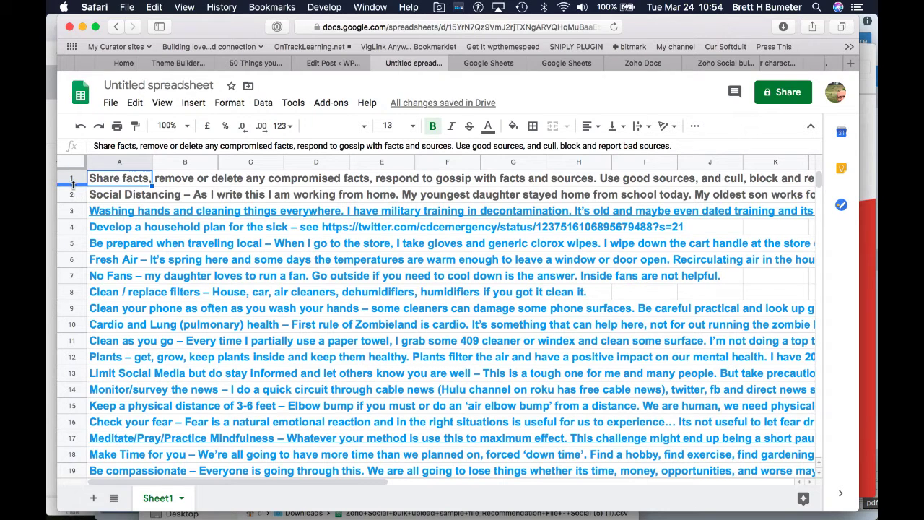
{"action": "left_click_drag", "start_coordinate": [72, 184], "coordinate": [73, 209]}
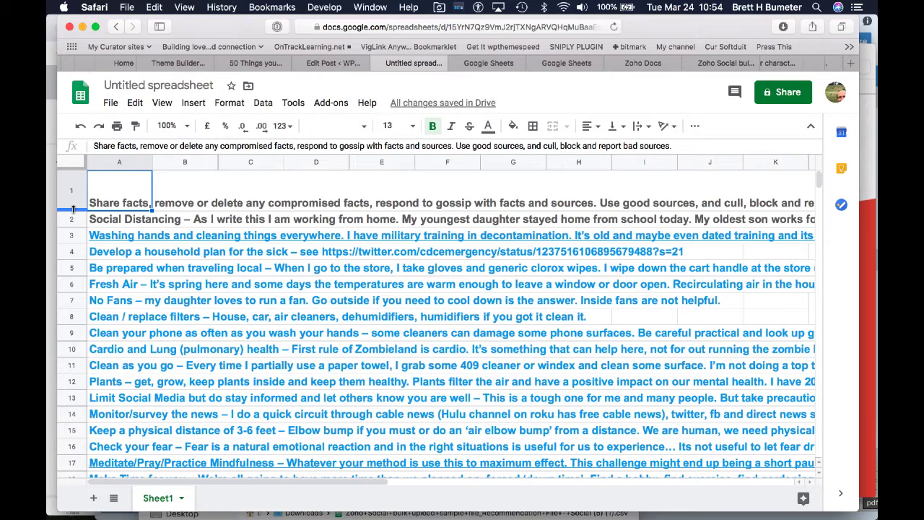
Look through the first pasted rows of column A to check that each list item sits in its own cell
{"action": "key", "text": "Down"}
{"action": "key", "text": "Down"}
{"action": "key", "text": "Down"}
{"action": "key", "text": "Down"}
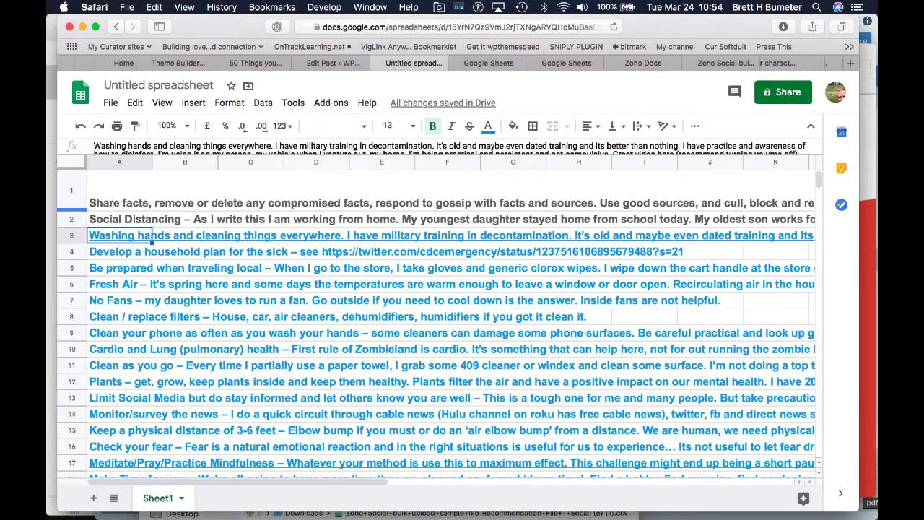
{"action": "key", "text": "Down"}
{"action": "key", "text": "Up"}
{"action": "key", "text": "Up"}
{"action": "key", "text": "Up"}
{"action": "key", "text": "Up"}
{"action": "key", "text": "Up"}
{"action": "key", "text": "Down"}
{"action": "key", "text": "Down"}
{"action": "key", "text": "Down"}
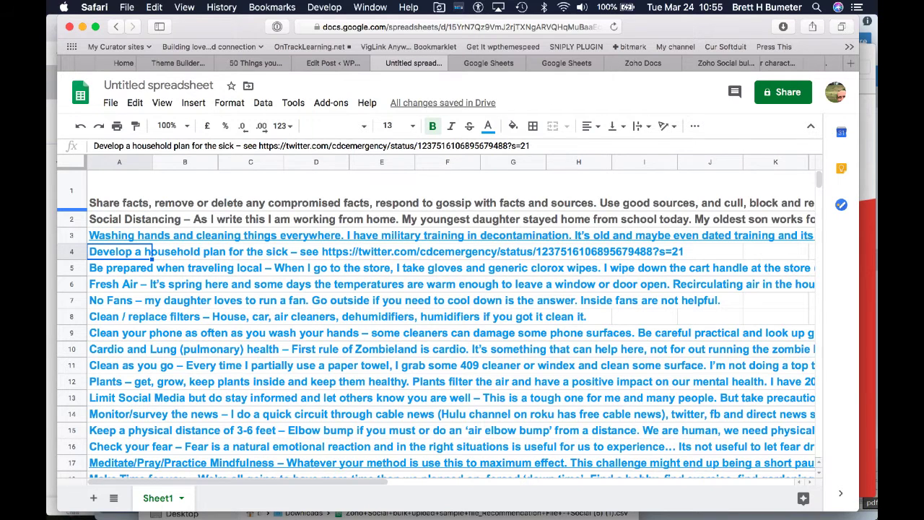
{"action": "key", "text": "Down"}
{"action": "key", "text": "Down"}
{"action": "key", "text": "Up"}
{"action": "key", "text": "Up"}
{"action": "key", "text": "Up"}
{"action": "key", "text": "Up"}
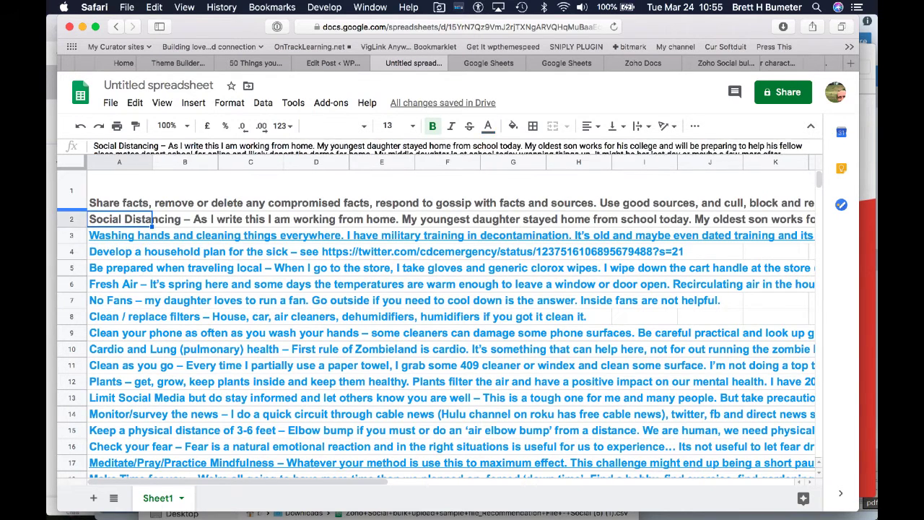
{"action": "key", "text": "Up"}
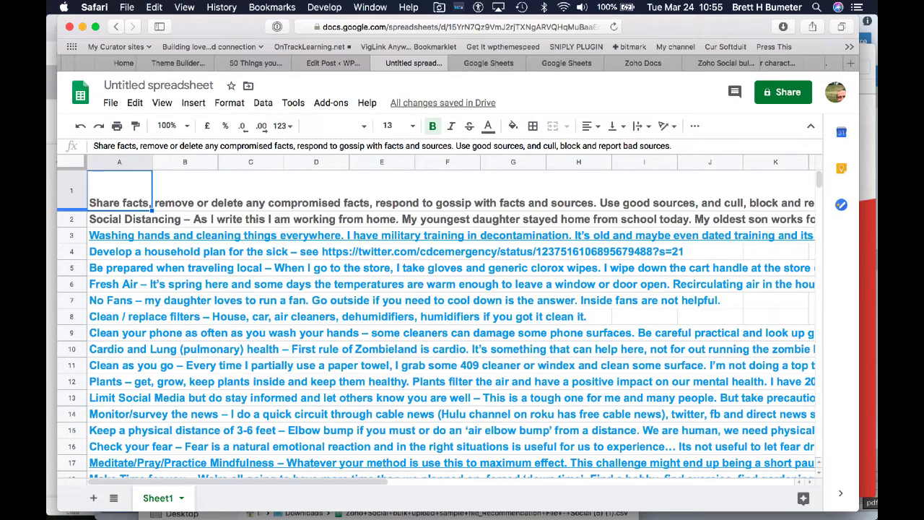
{"action": "key", "text": "Down"}
{"action": "key", "text": "Down"}
{"action": "key", "text": "Down"}
{"action": "key", "text": "Down"}
{"action": "key", "text": "Down"}
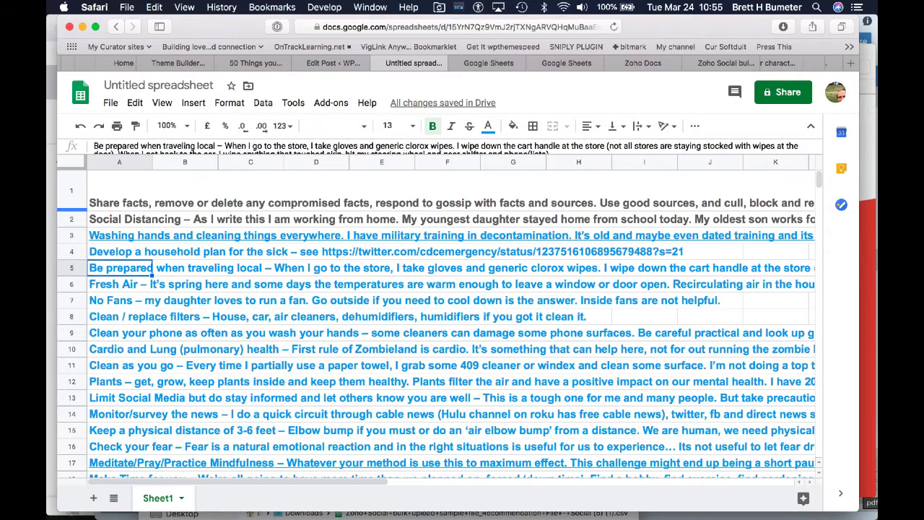
{"action": "key", "text": "Up"}
{"action": "key", "text": "Up"}
{"action": "key", "text": "Up"}
{"action": "key", "text": "Up"}
{"action": "key", "text": "Up"}
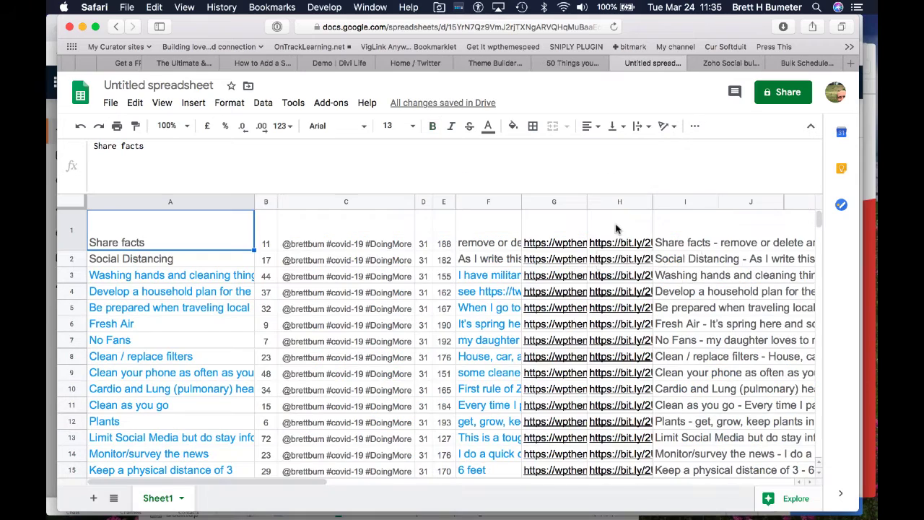
Return to the 50 Things article and highlight the bold title "Share facts" of item 1
{"action": "mouse_move", "coordinate": [616, 229]}
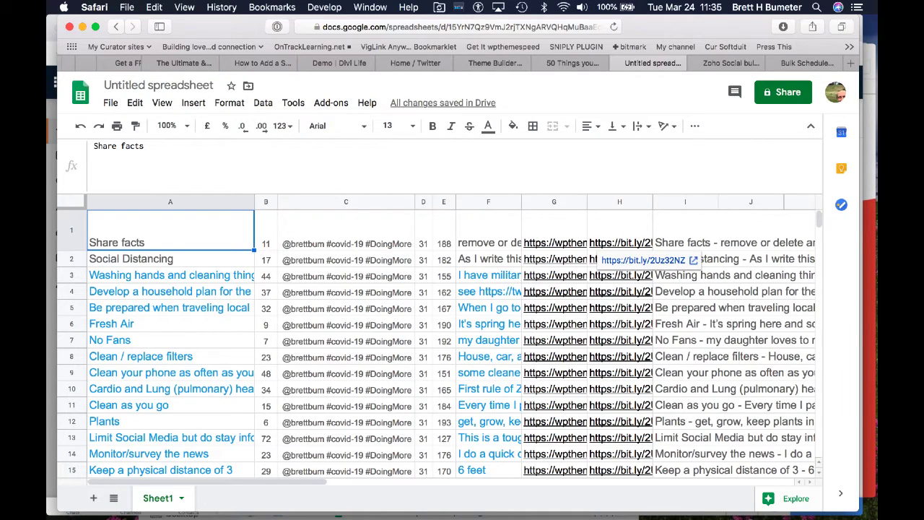
{"action": "key", "text": "Down"}
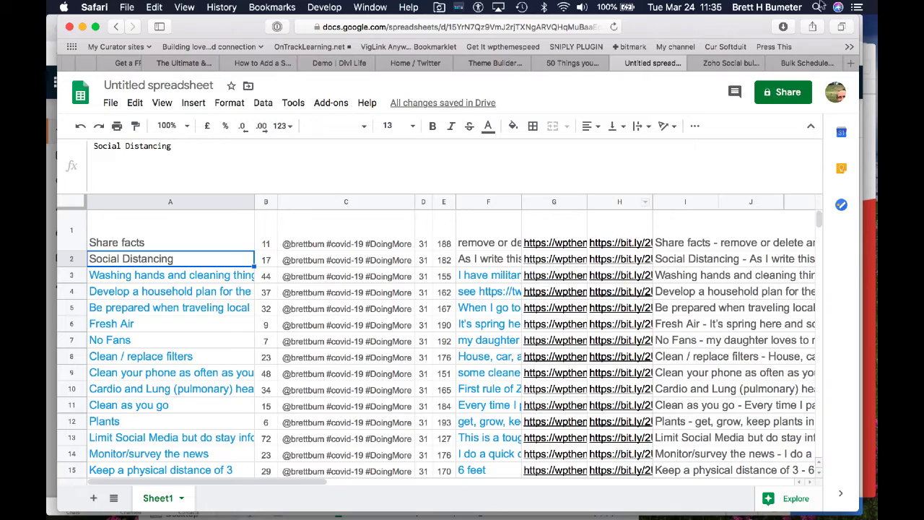
{"action": "left_click", "coordinate": [576, 63]}
{"action": "scroll", "coordinate": [454, 329], "scroll_direction": "down", "scroll_amount": 15}
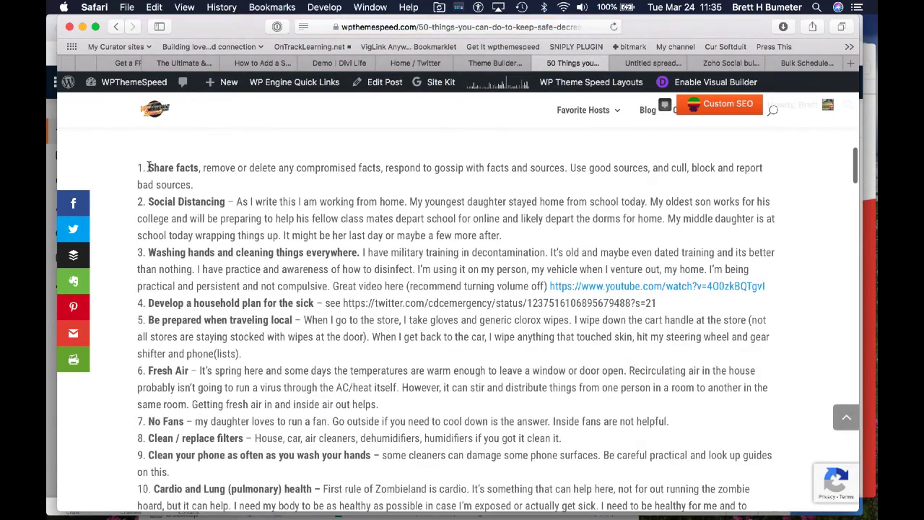
{"action": "left_click_drag", "start_coordinate": [148, 168], "coordinate": [199, 168]}
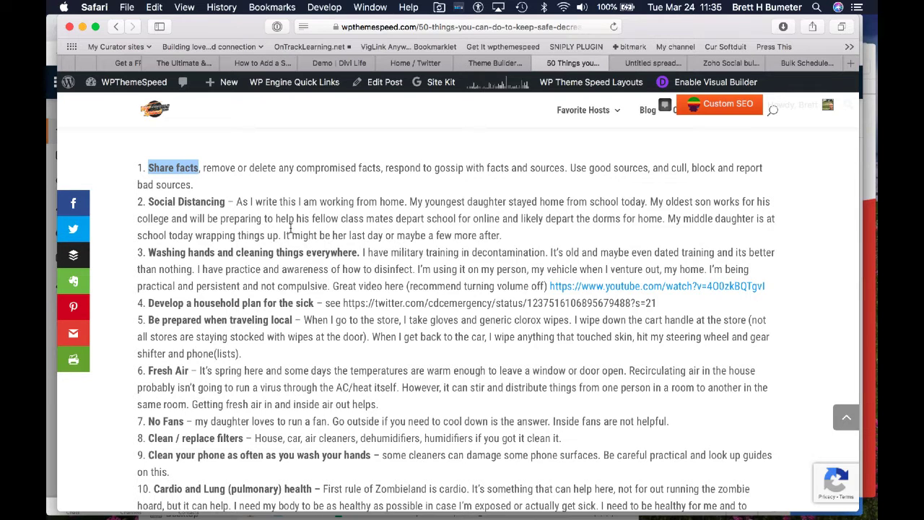
Return to the spreadsheet and examine the title in A1, the length formula in B1 and the hashtag text in C1
{"action": "left_click", "coordinate": [650, 63]}
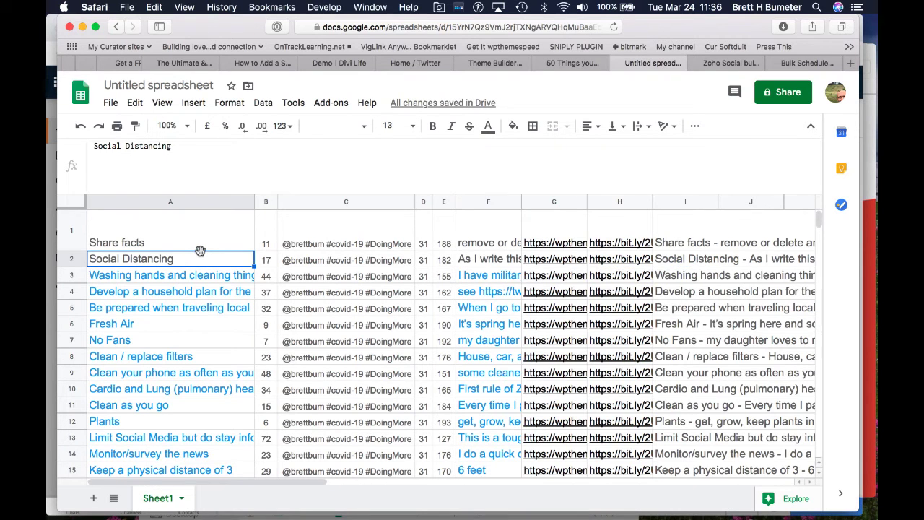
{"action": "key", "text": "Up"}
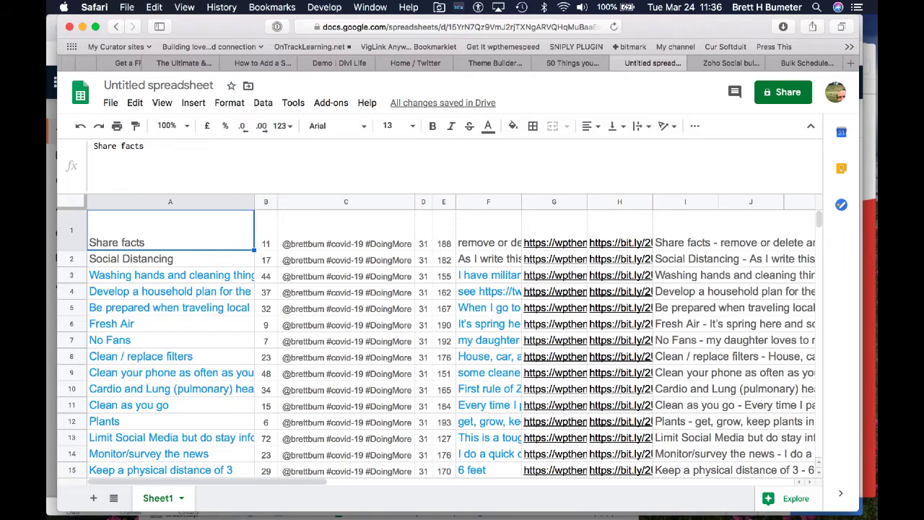
{"action": "key", "text": "Down"}
{"action": "key", "text": "Up"}
{"action": "key", "text": "Right"}
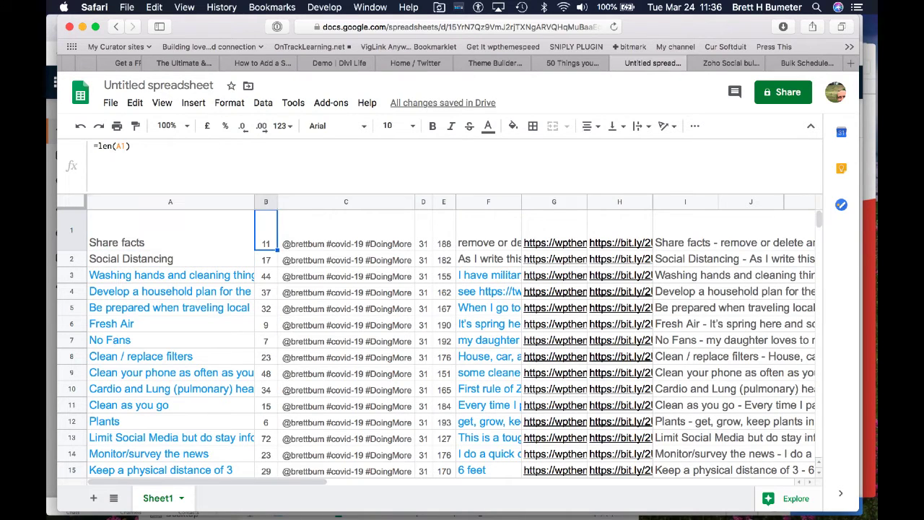
{"action": "key", "text": "Right"}
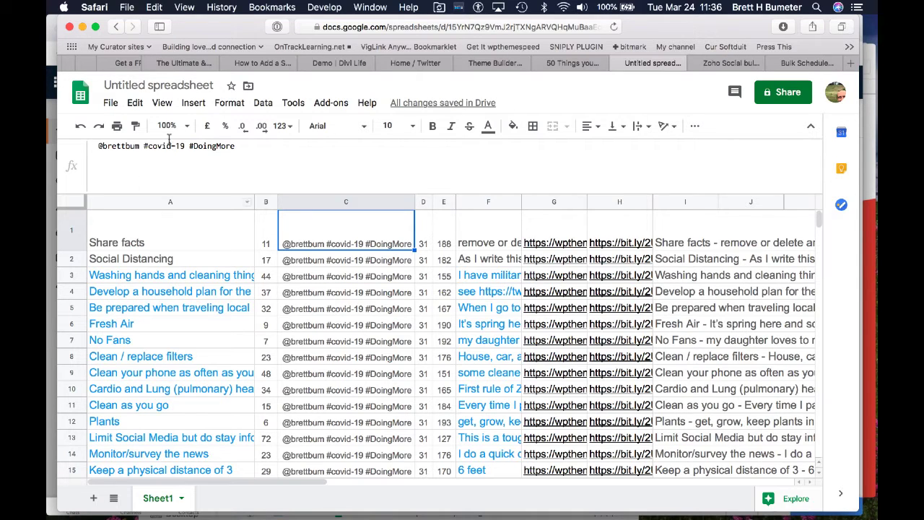
Highlight the #DoingMore hashtag in C1 without changing it, and check the length formula in D1
{"action": "left_click_drag", "start_coordinate": [185, 146], "coordinate": [280, 149]}
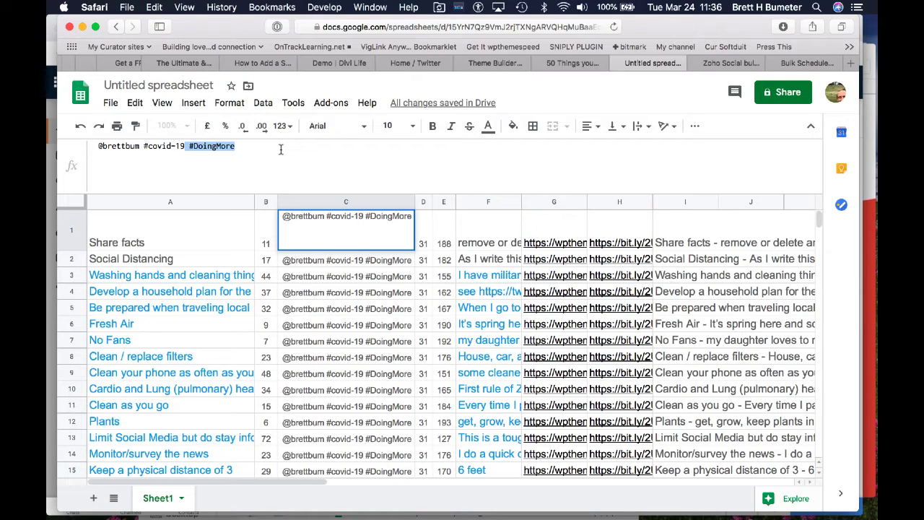
{"action": "key", "text": "Right"}
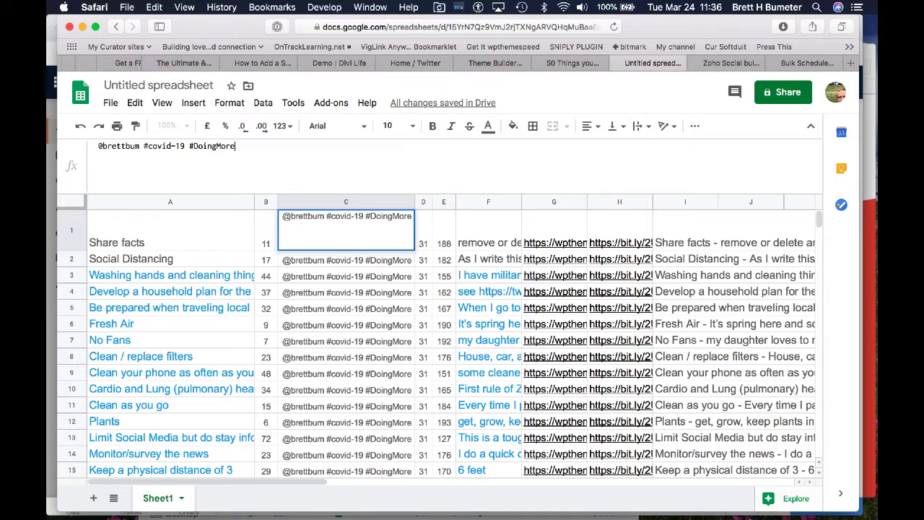
{"action": "key", "text": "Return"}
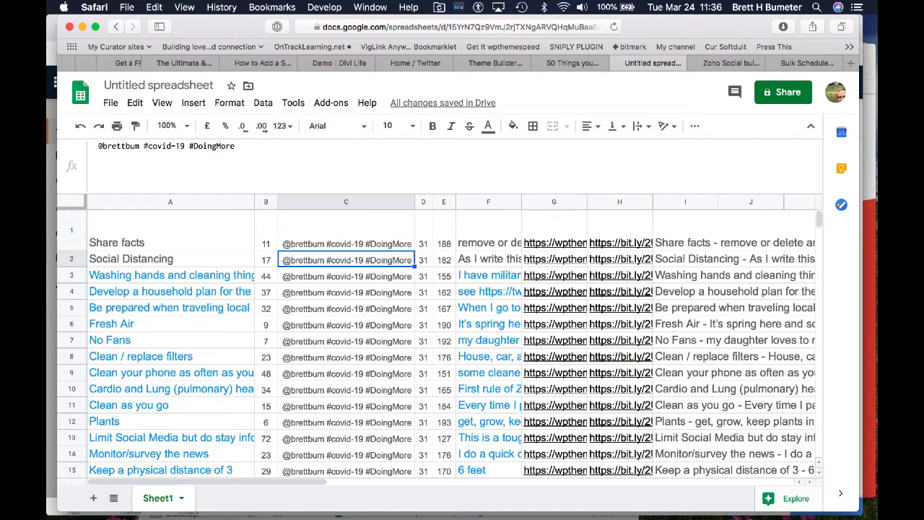
{"action": "key", "text": "Up"}
{"action": "key", "text": "Right"}
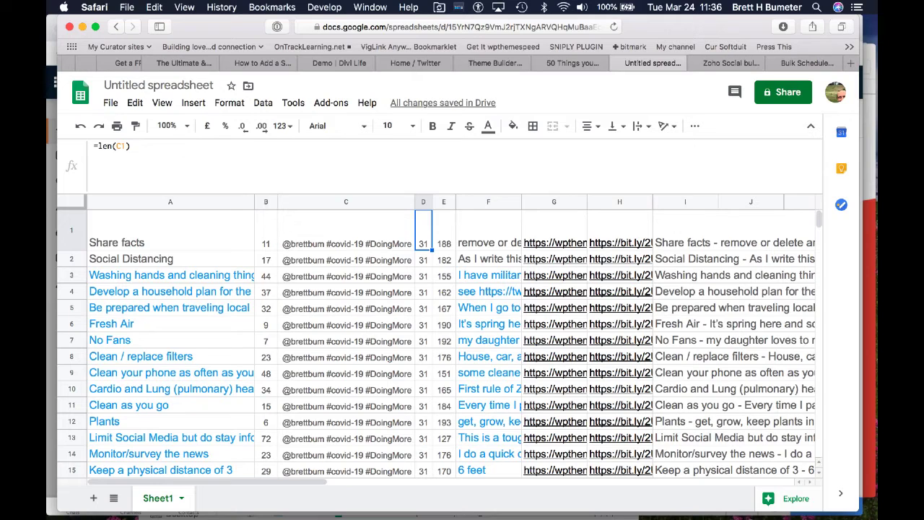
Compare the title in A1 and its length formula in B1 with the hashtag length formula in D1
{"action": "key", "text": "Left"}
{"action": "key", "text": "Left"}
{"action": "key", "text": "Left"}
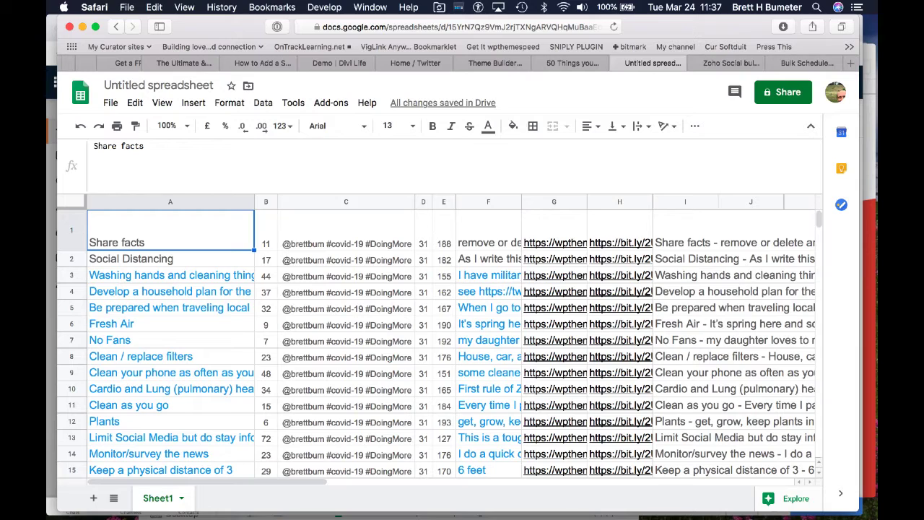
{"action": "left_click", "coordinate": [265, 231]}
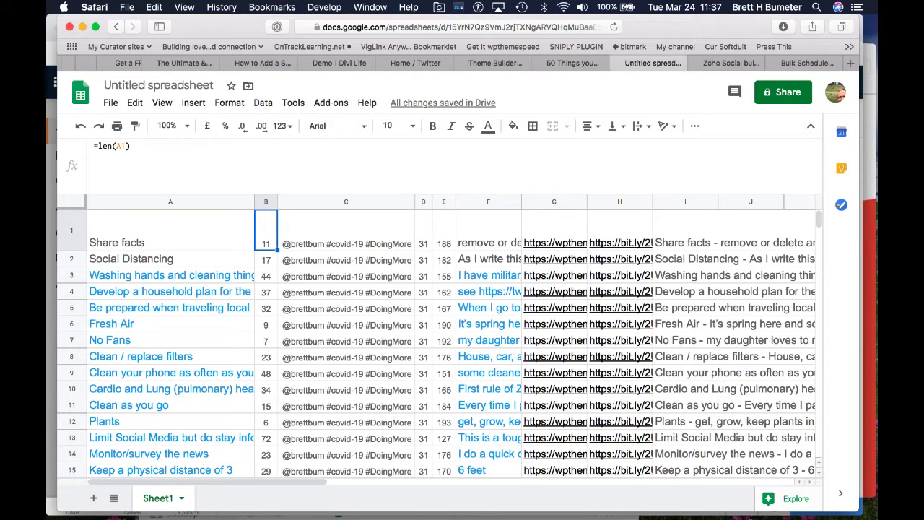
{"action": "key", "text": "Right"}
{"action": "key", "text": "Right"}
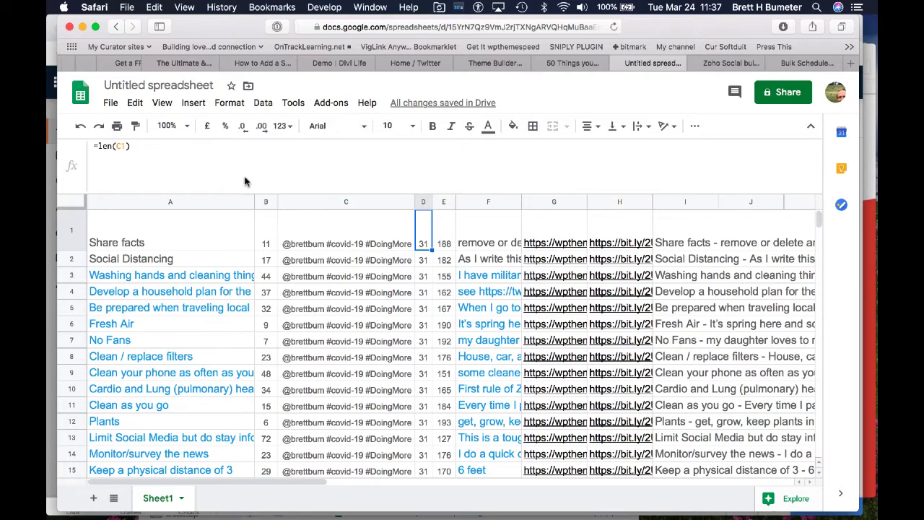
Review the rest of row 1: remaining-characters formula in E1, description in F1, image URL in G1, short link in H1 and concatenated post in I1
{"action": "left_click", "coordinate": [349, 241]}
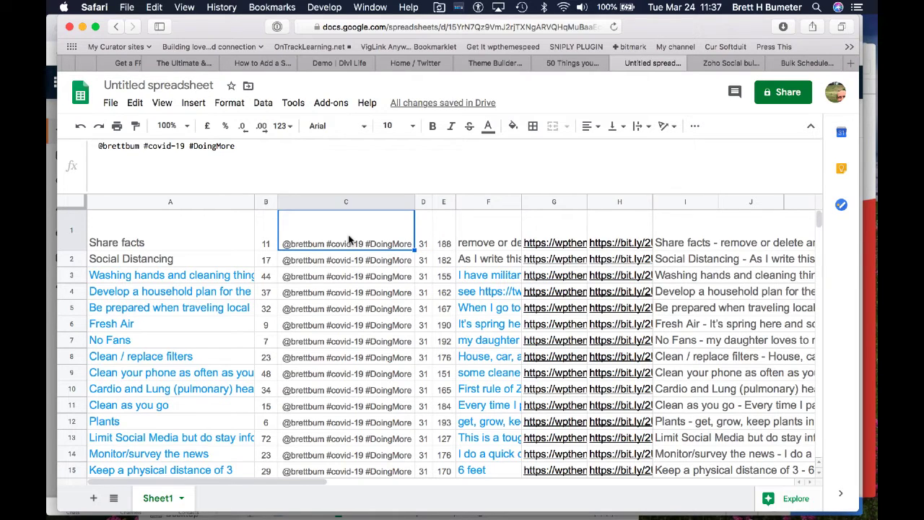
{"action": "key", "text": "Right"}
{"action": "key", "text": "Right"}
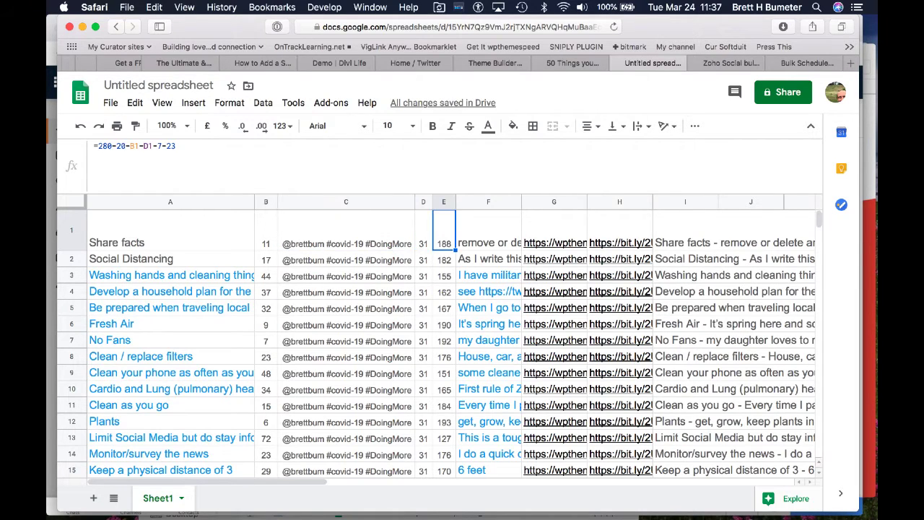
{"action": "key", "text": "Right"}
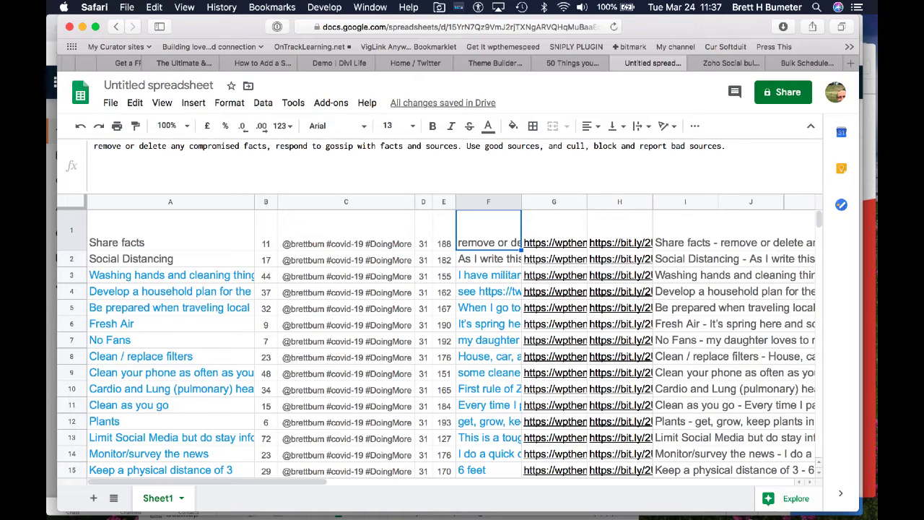
{"action": "left_click", "coordinate": [553, 231]}
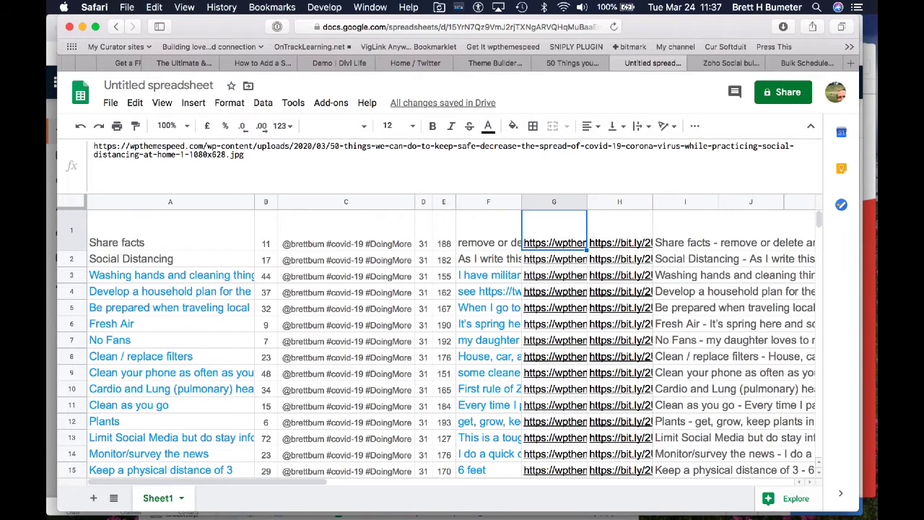
{"action": "left_click", "coordinate": [619, 231]}
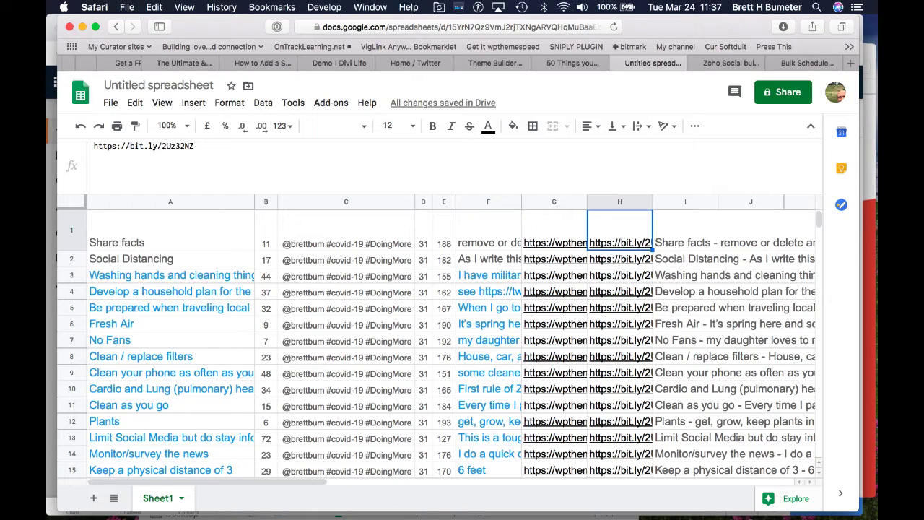
{"action": "left_click", "coordinate": [685, 231]}
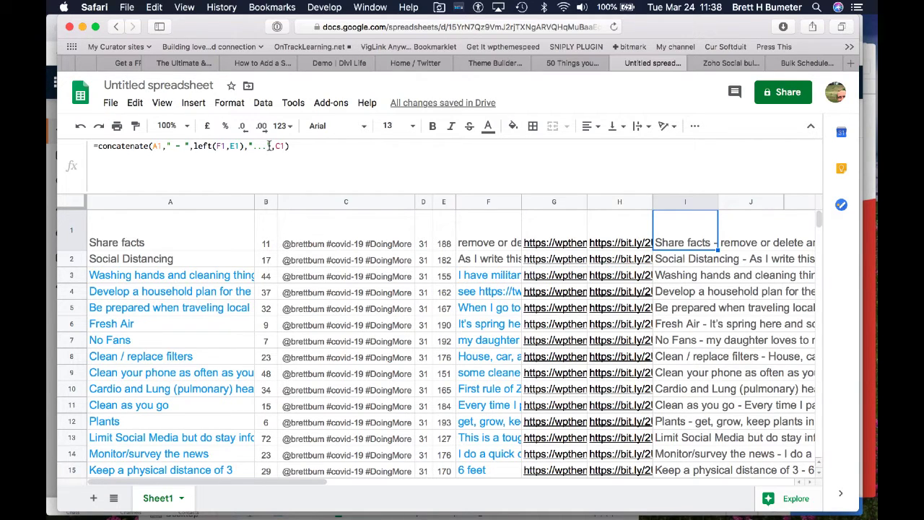
Examine the hashtag length in D1 and the fixed allowances 7 and 23 in the remaining-characters formula in E1
{"action": "left_click", "coordinate": [424, 244]}
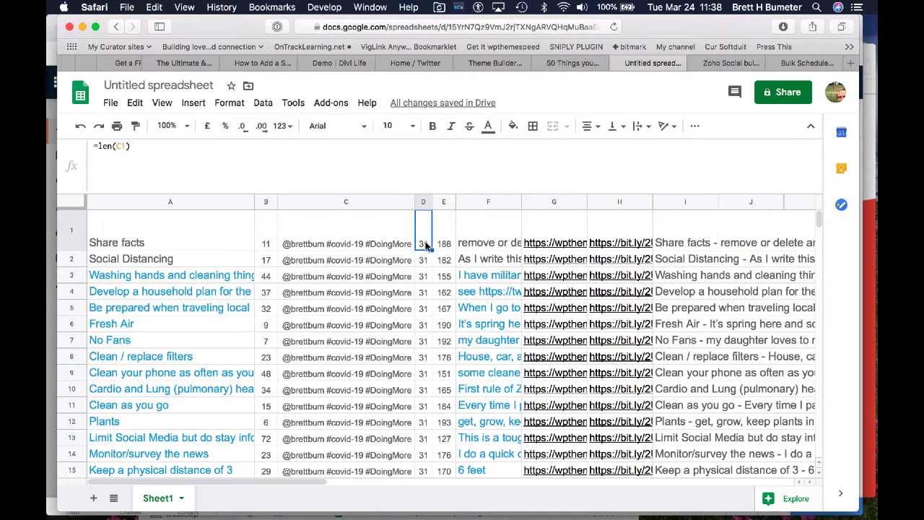
{"action": "key", "text": "Right"}
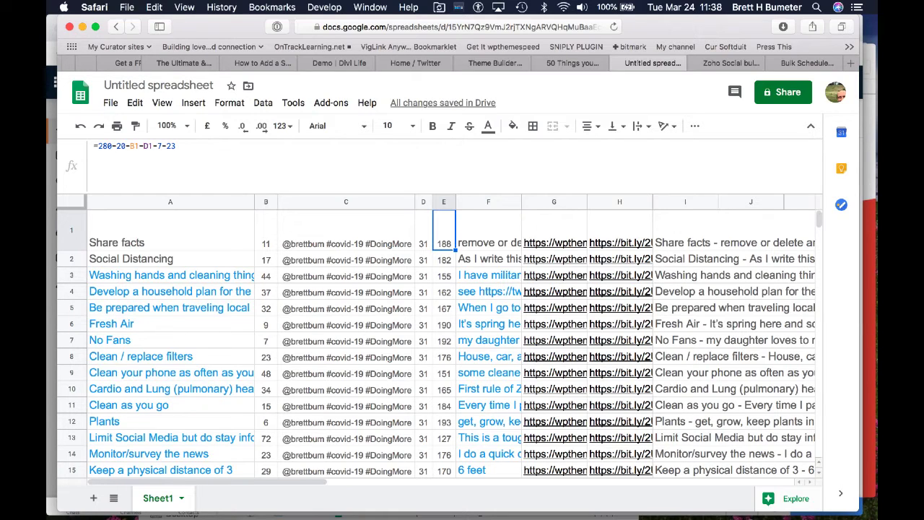
{"action": "left_click", "coordinate": [160, 145]}
{"action": "key", "text": "shift+Left"}
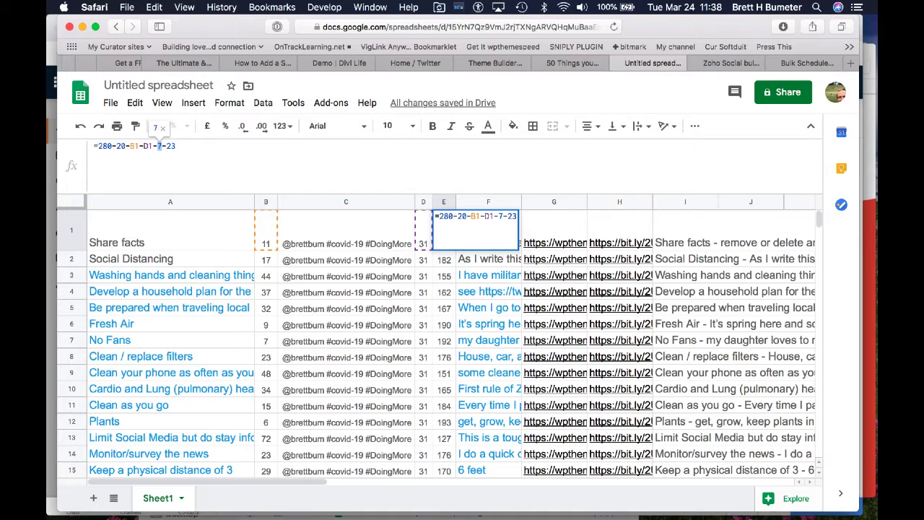
{"action": "left_click", "coordinate": [167, 146]}
{"action": "left_click", "coordinate": [700, 247]}
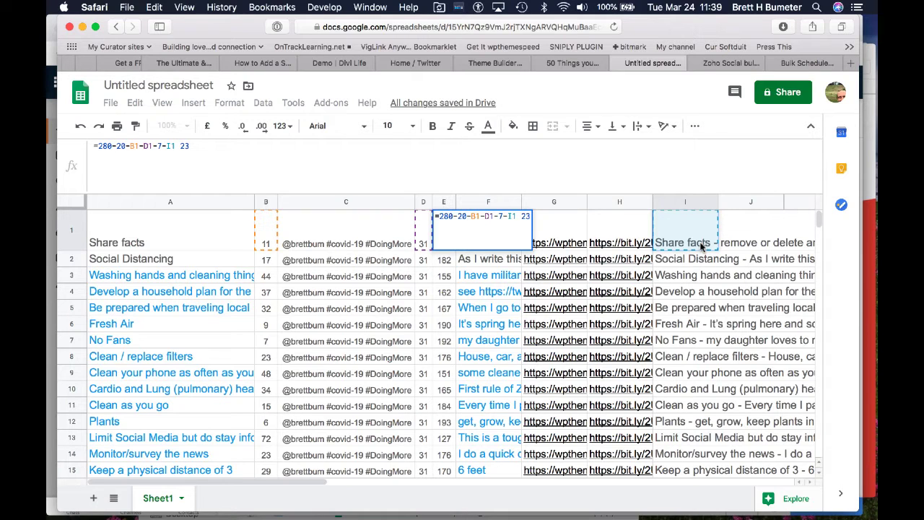
{"action": "key", "text": "super+t"}
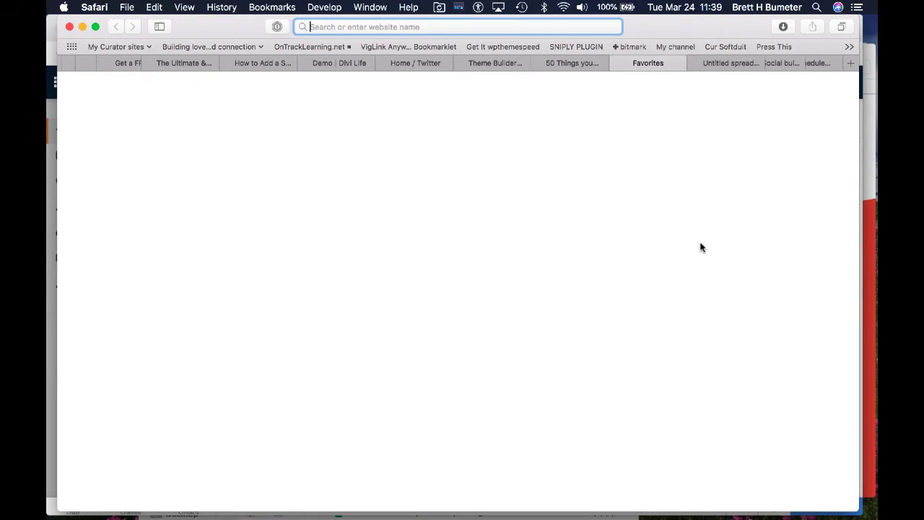
{"action": "left_click", "coordinate": [619, 63]}
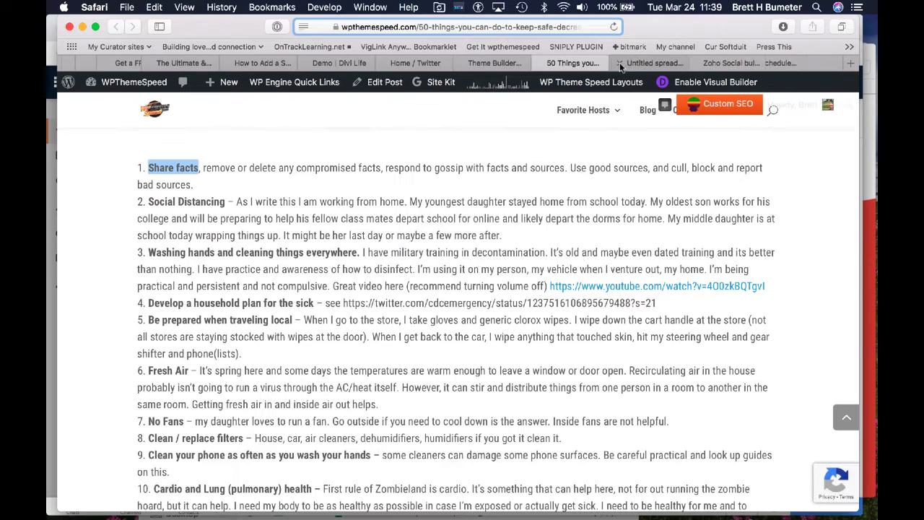
{"action": "left_click", "coordinate": [638, 65]}
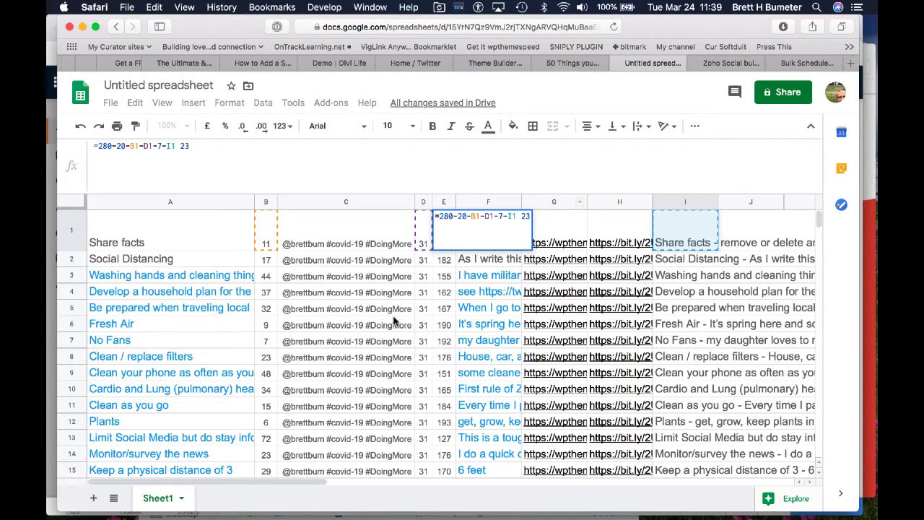
{"action": "left_click", "coordinate": [179, 146]}
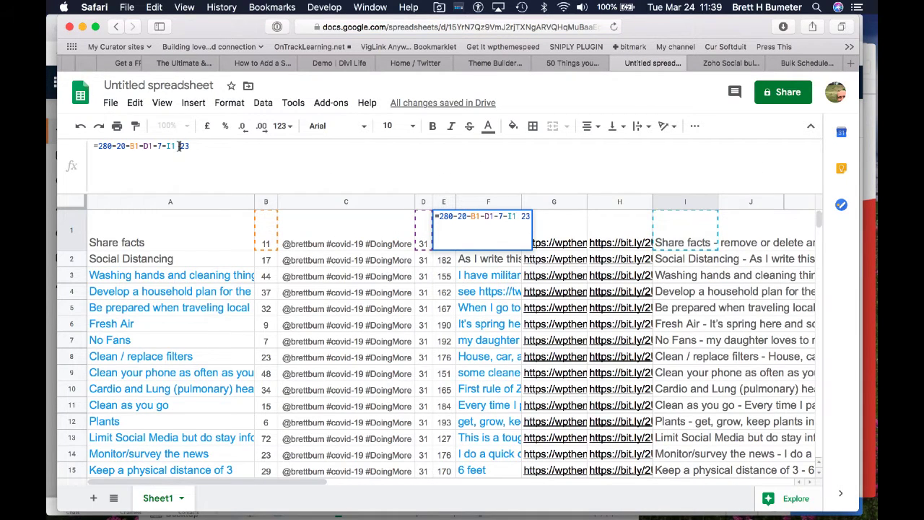
{"action": "key", "text": "shift+Left"}
{"action": "key", "text": "shift+Left"}
{"action": "key", "text": "BackSpace"}
{"action": "key", "text": "BackSpace"}
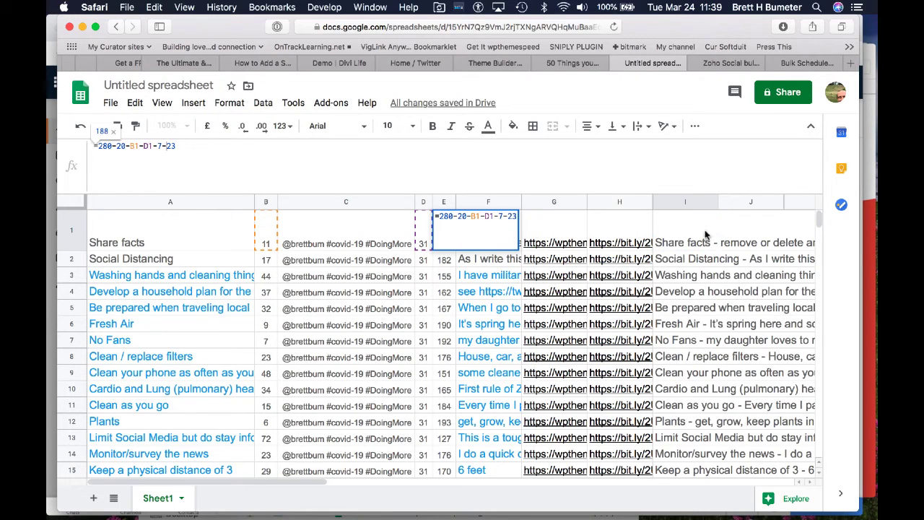
{"action": "key", "text": "Return"}
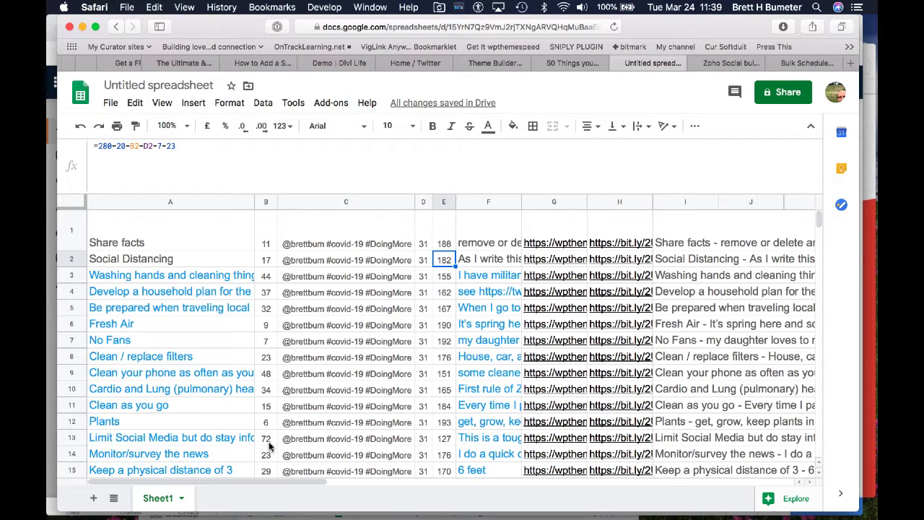
On the "Getting the date and times right" sheet, examine the date in B1 and the hourly time formulas down column C
{"action": "mouse_move", "coordinate": [278, 501]}
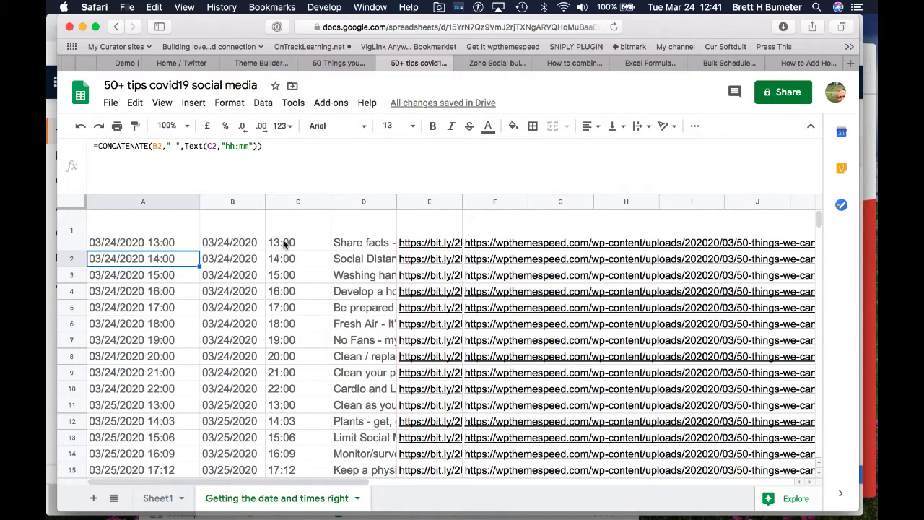
{"action": "left_click", "coordinate": [241, 246]}
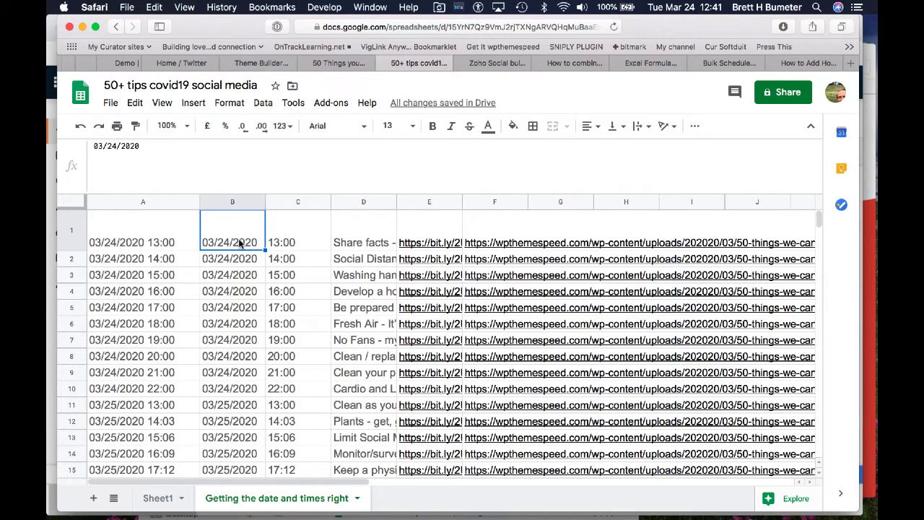
{"action": "key", "text": "Right"}
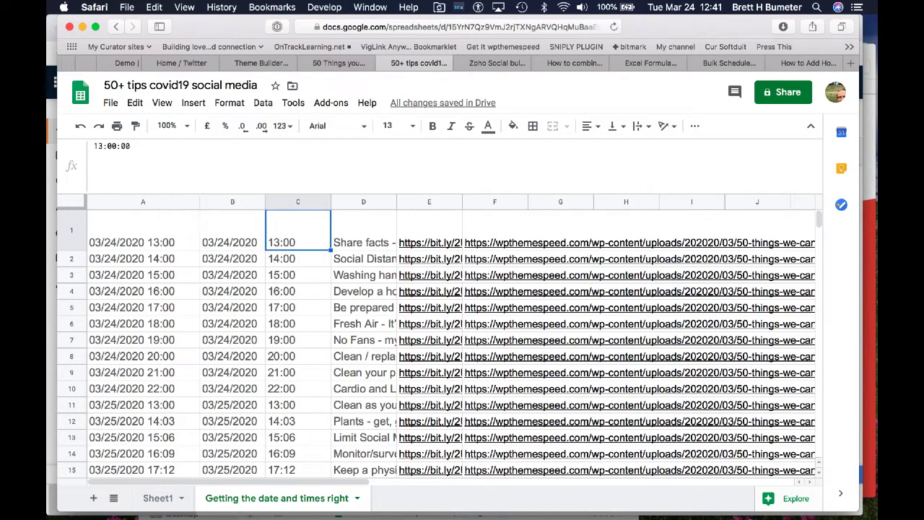
{"action": "key", "text": "Down"}
{"action": "key", "text": "Down"}
{"action": "key", "text": "Down"}
{"action": "key", "text": "Down"}
{"action": "key", "text": "Down"}
{"action": "key", "text": "Down"}
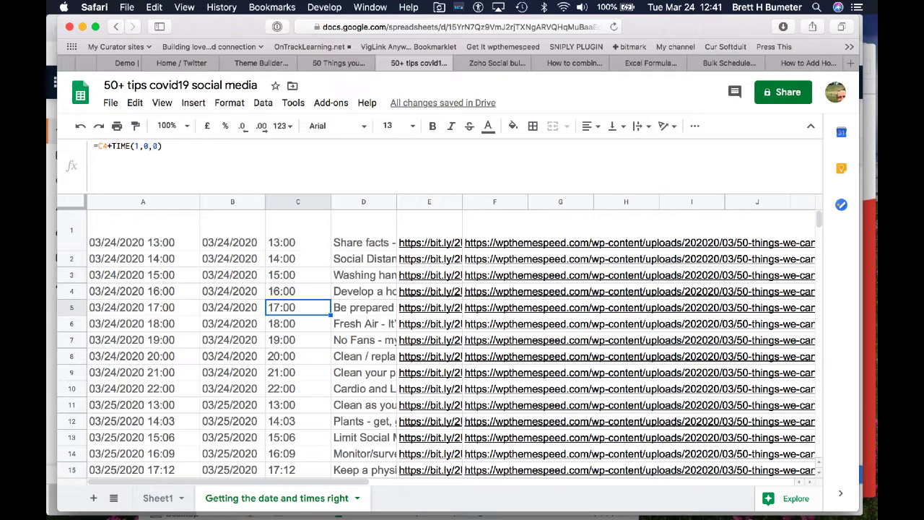
{"action": "key", "text": "Down"}
{"action": "key", "text": "Down"}
Examine the column A formulas that concatenate each row's date and time in hh:mm format
{"action": "key", "text": "Left"}
{"action": "key", "text": "Left"}
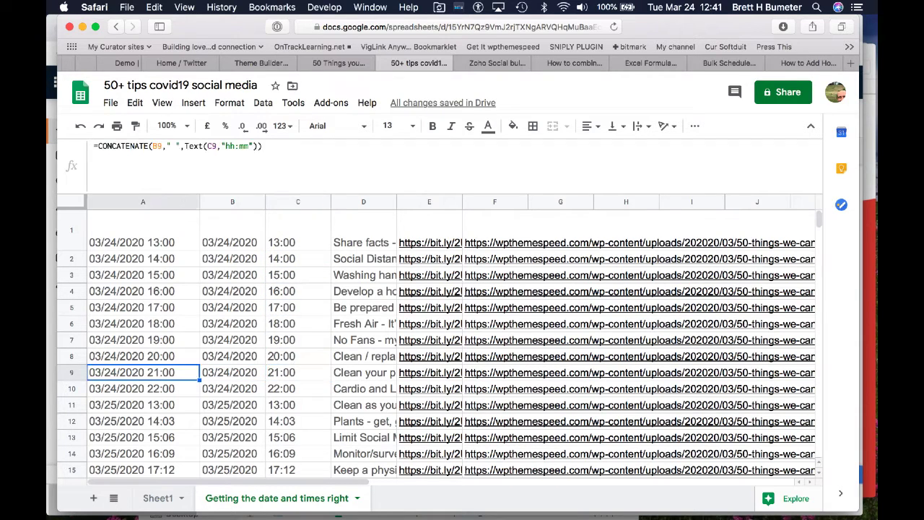
{"action": "key", "text": "Up"}
{"action": "key", "text": "Up"}
{"action": "key", "text": "Up"}
{"action": "key", "text": "Up"}
{"action": "key", "text": "Up"}
{"action": "key", "text": "Up"}
{"action": "key", "text": "Up"}
{"action": "key", "text": "Up"}
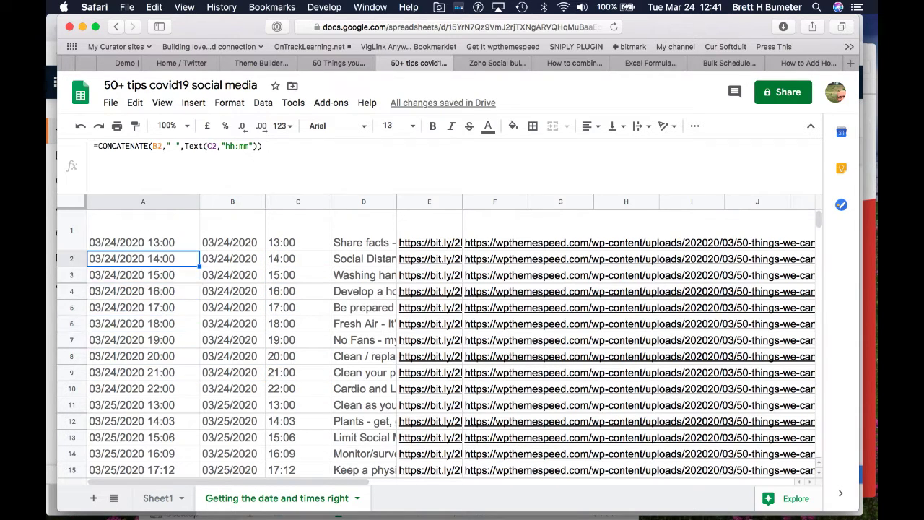
{"action": "key", "text": "Down"}
{"action": "key", "text": "Down"}
{"action": "key", "text": "Down"}
{"action": "key", "text": "Down"}
{"action": "key", "text": "Down"}
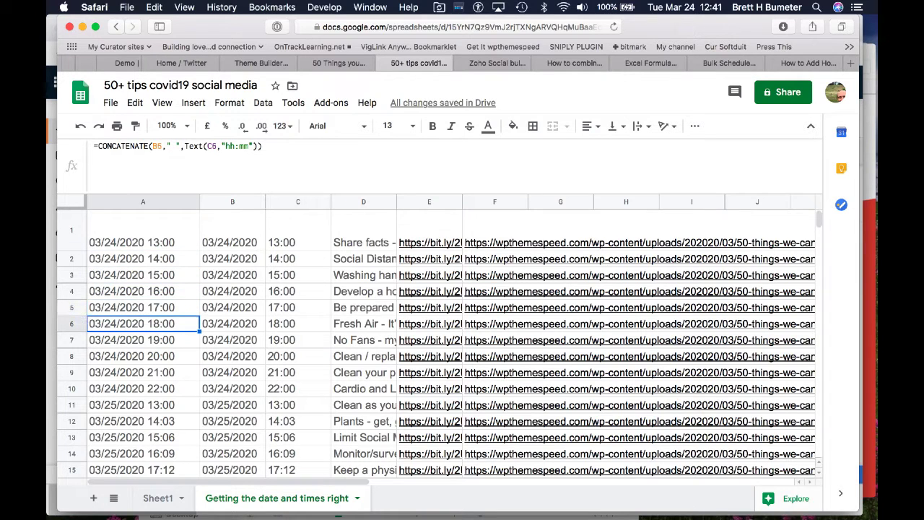
Duplicate the "Getting the date and times right" sheet and rename the copy "export of covid social media msgs"
{"action": "right_click", "coordinate": [292, 500]}
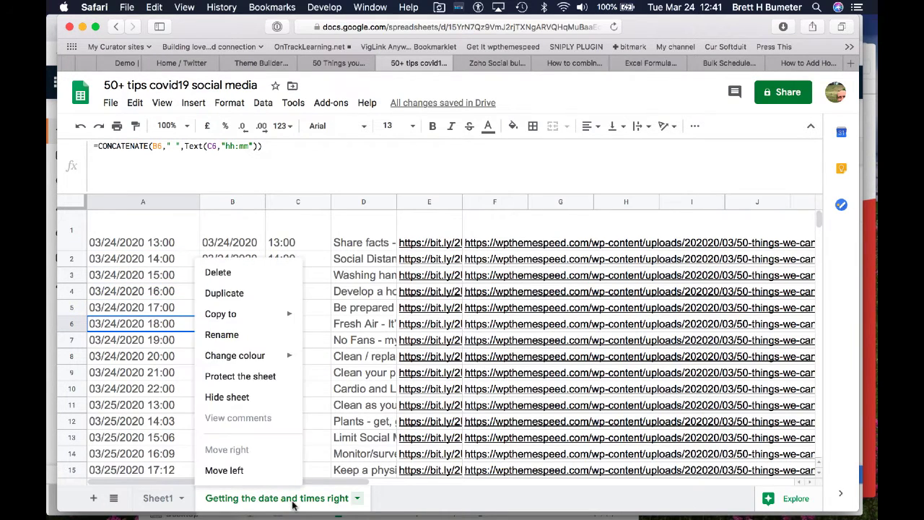
{"action": "left_click", "coordinate": [258, 294]}
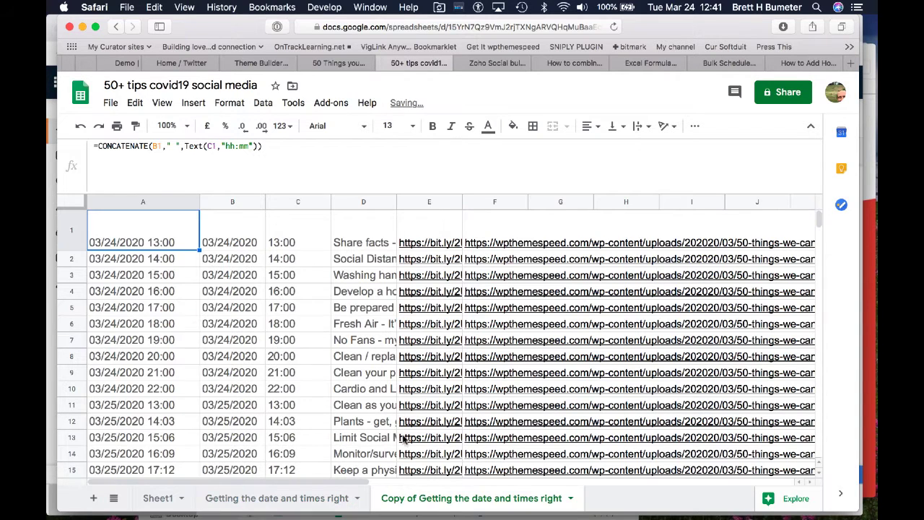
{"action": "right_click", "coordinate": [436, 500]}
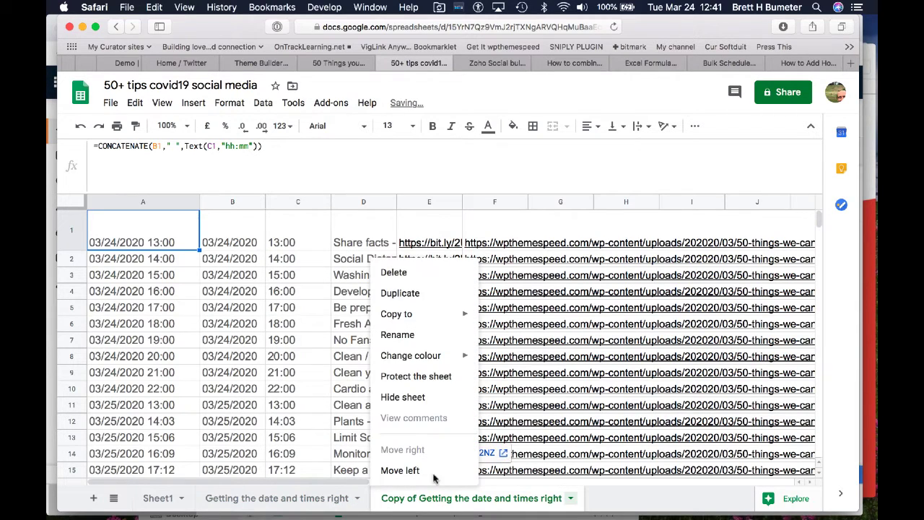
{"action": "left_click", "coordinate": [426, 342]}
{"action": "type", "text": "export of s"}
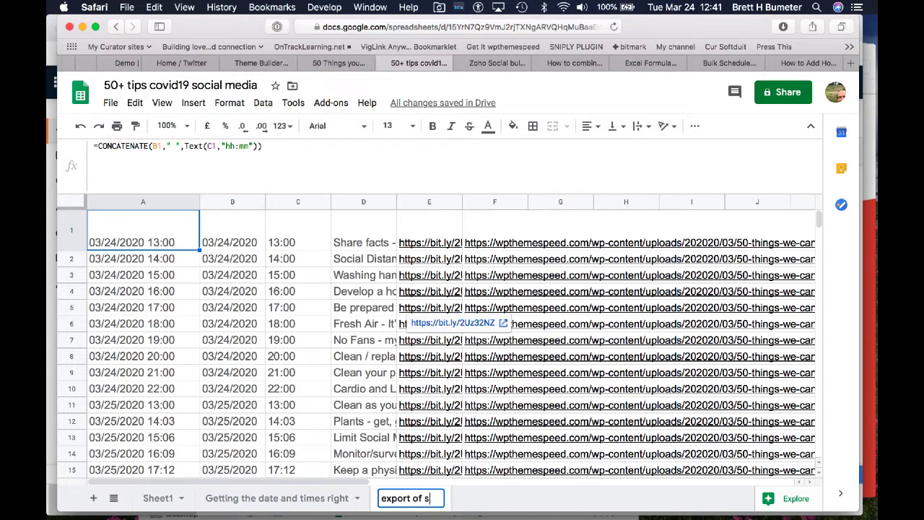
{"action": "key", "text": "BackSpace"}
{"action": "type", "text": "covid soc"}
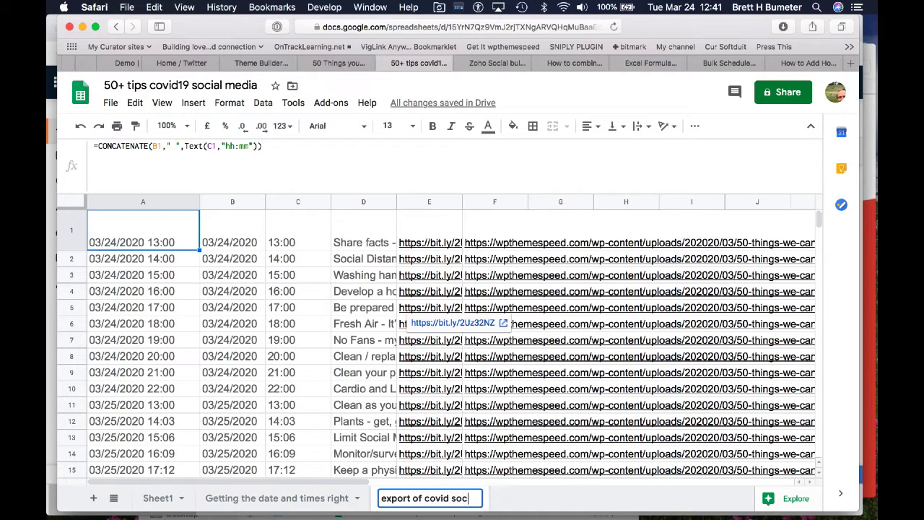
{"action": "type", "text": "ial me"}
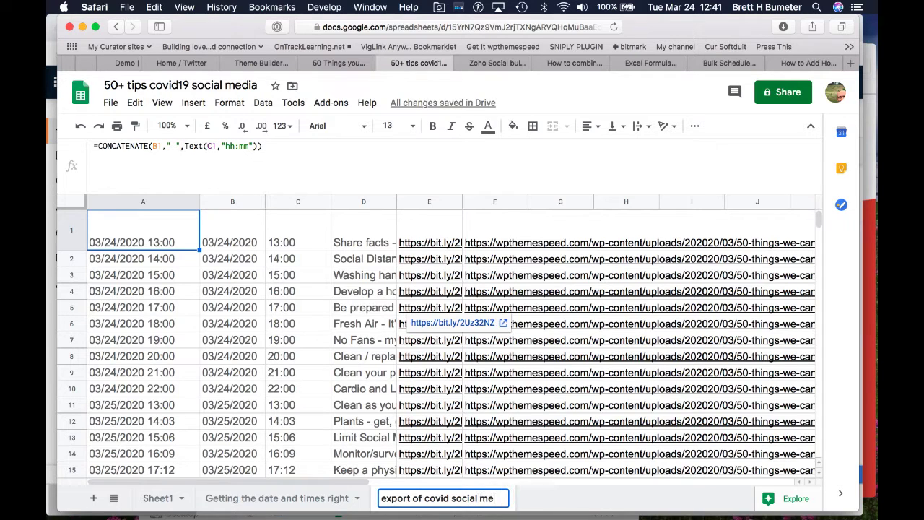
{"action": "type", "text": "dia msgs"}
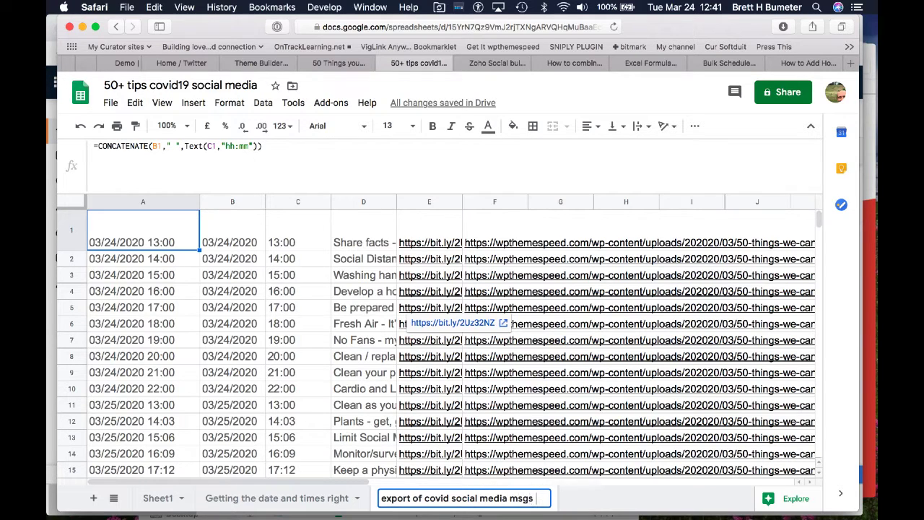
{"action": "key", "text": "Return"}
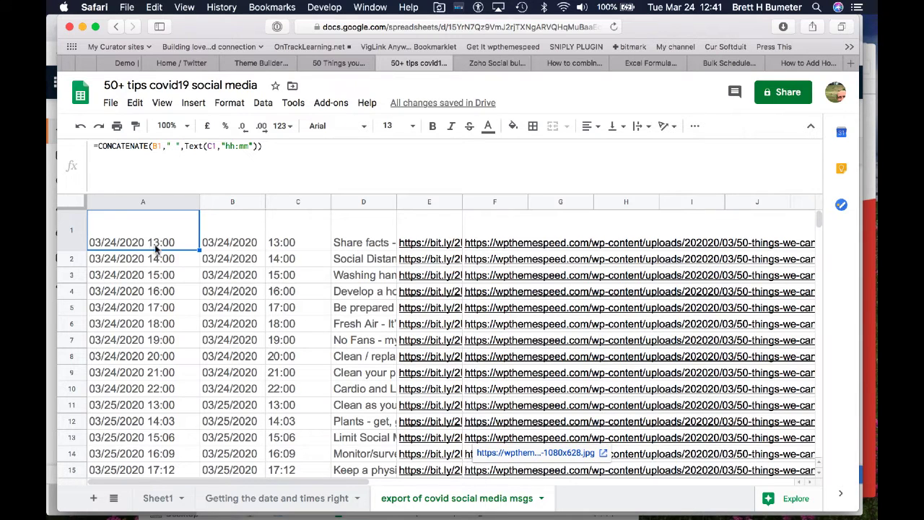
Copy the entire export sheet and paste it over itself as values only to replace all the formulas
{"action": "left_click", "coordinate": [74, 207]}
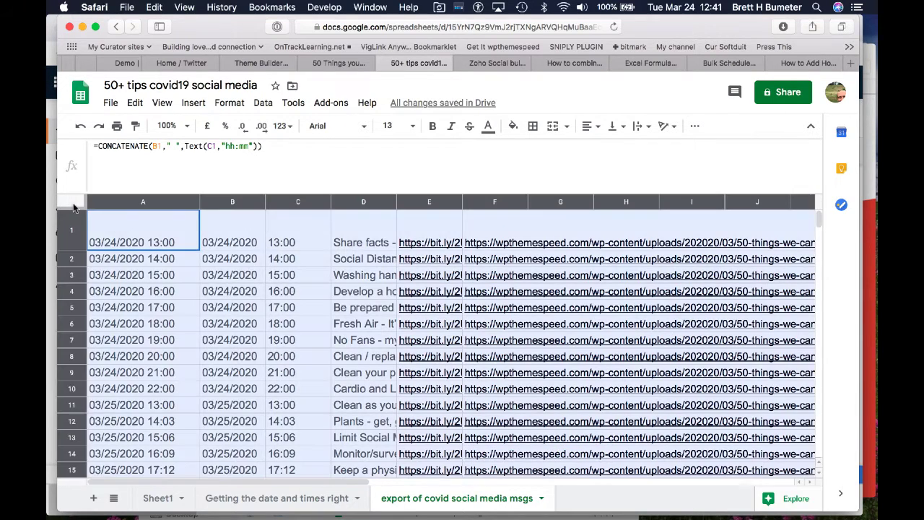
{"action": "right_click", "coordinate": [73, 207]}
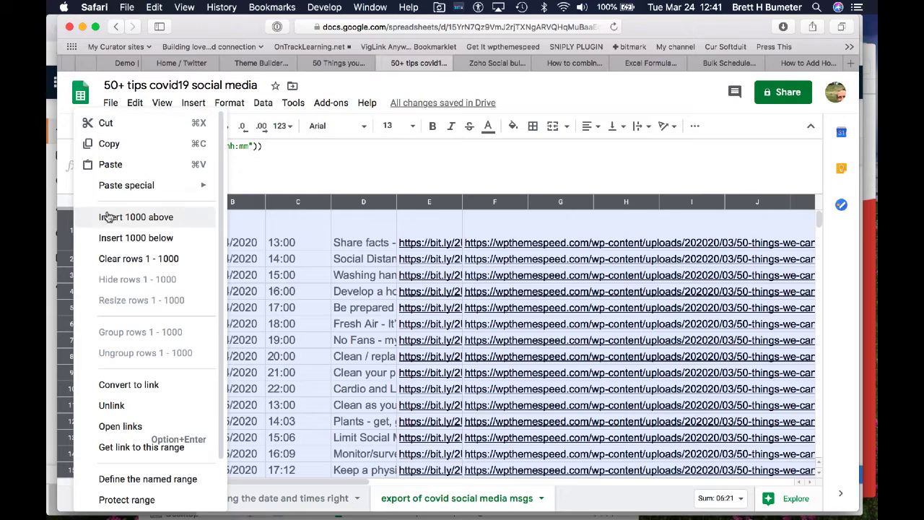
{"action": "left_click", "coordinate": [120, 147]}
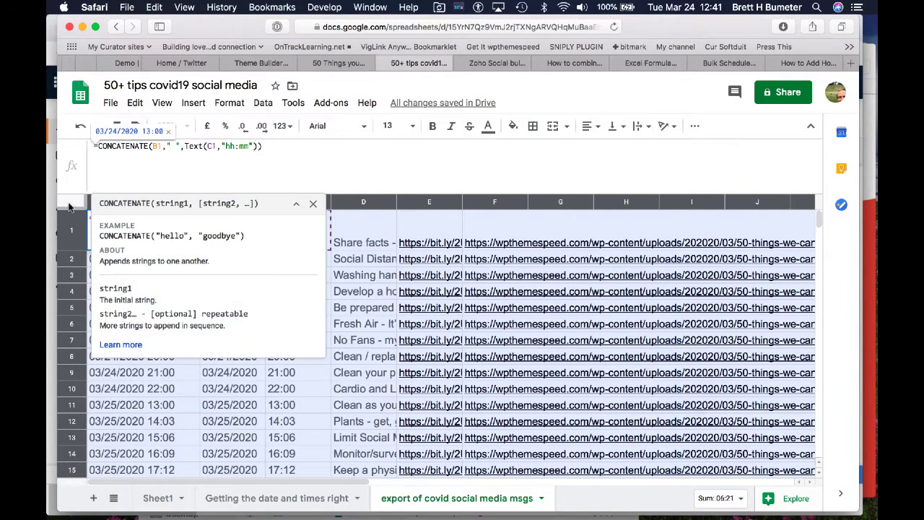
{"action": "right_click", "coordinate": [73, 207]}
{"action": "mouse_move", "coordinate": [196, 184]}
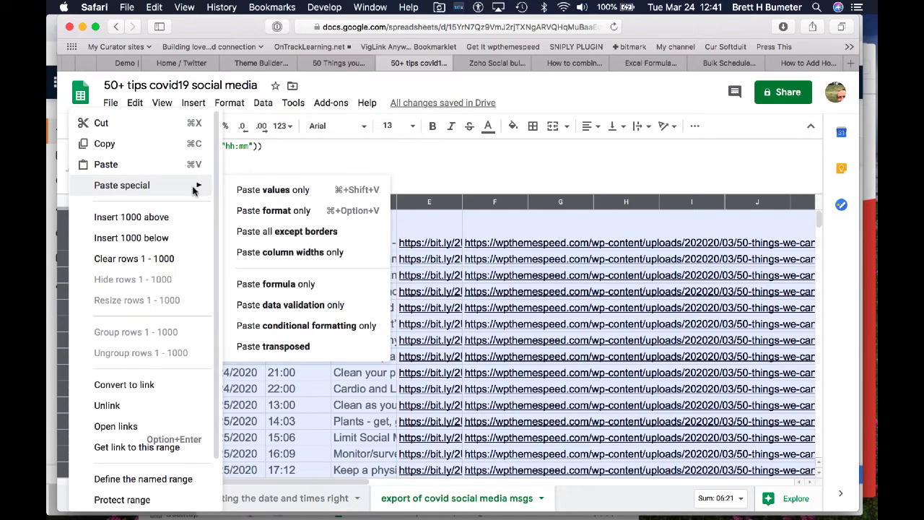
{"action": "left_click", "coordinate": [280, 190]}
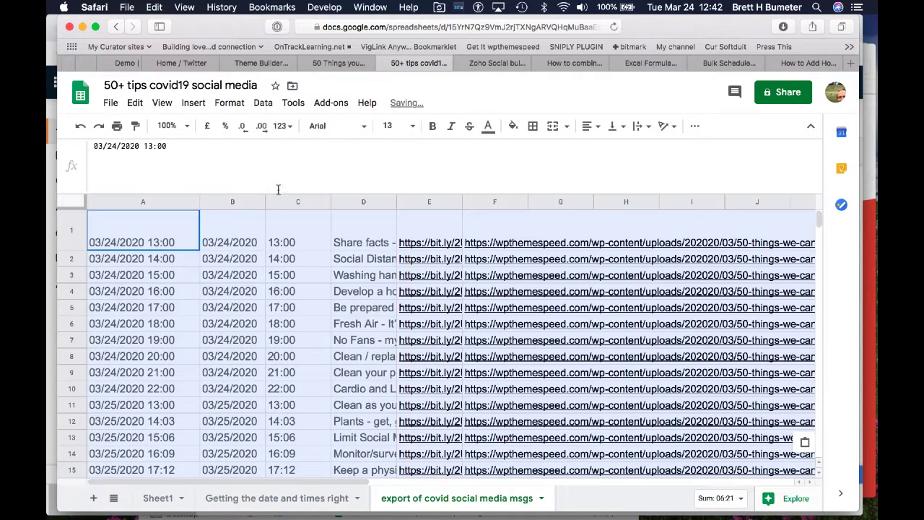
{"action": "left_click", "coordinate": [179, 260]}
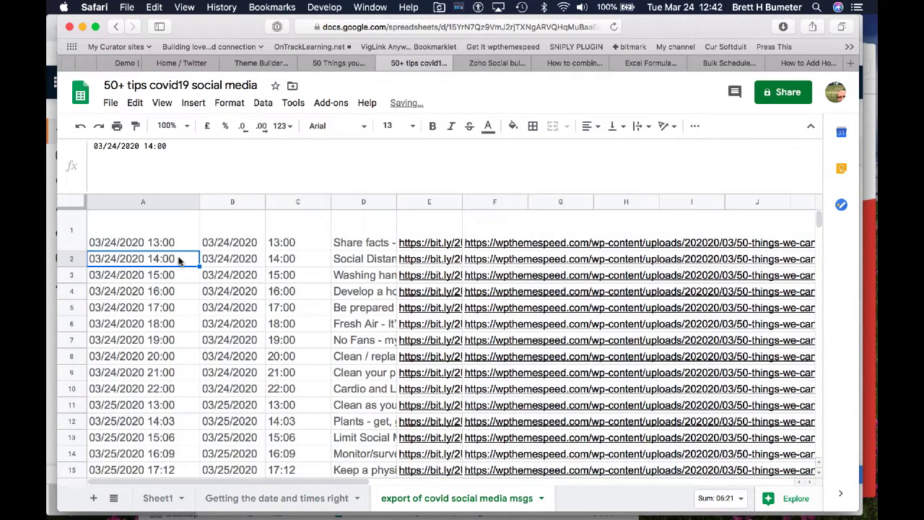
Delete the separate date and time columns B and C from the export sheet
{"action": "left_click", "coordinate": [231, 203]}
{"action": "key", "text": "shift+Right"}
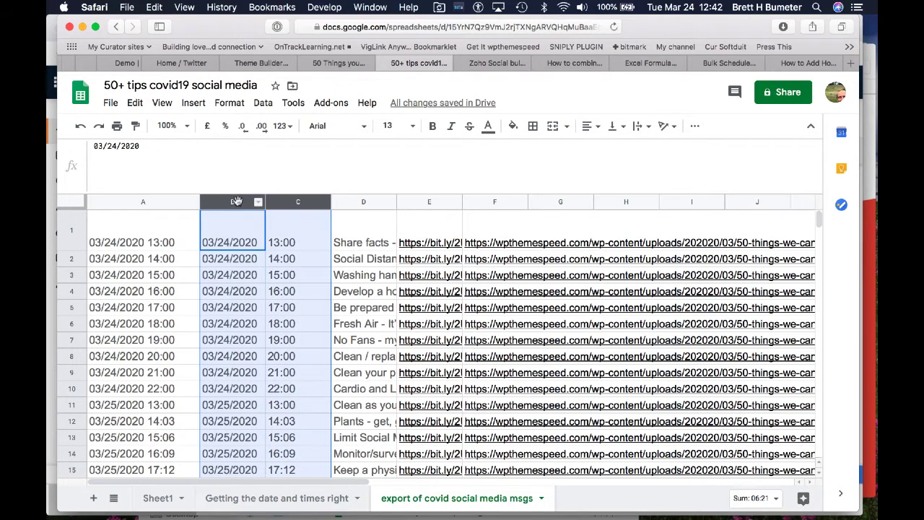
{"action": "right_click", "coordinate": [236, 201]}
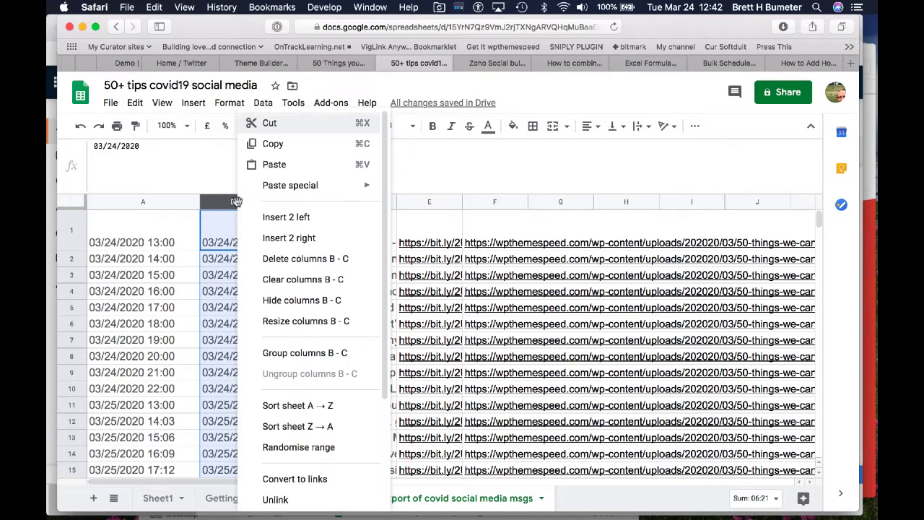
{"action": "left_click", "coordinate": [301, 260]}
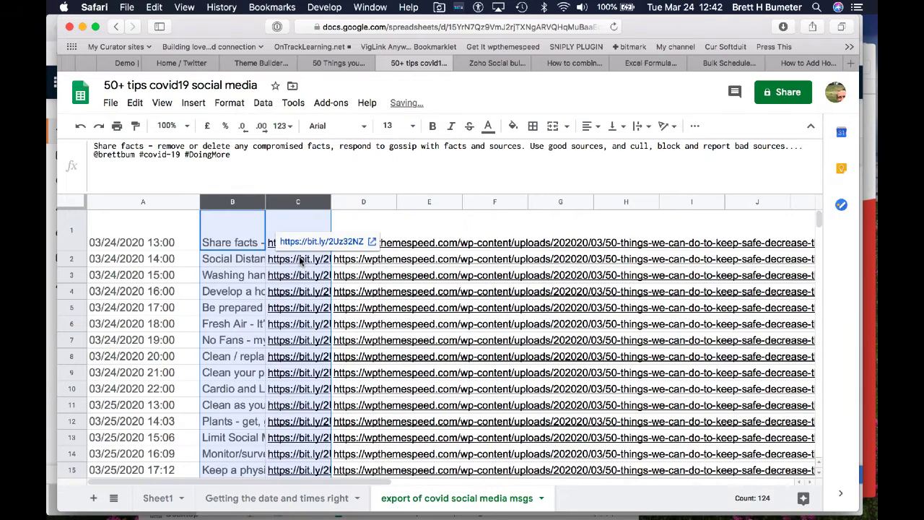
{"action": "key", "text": "Left"}
Check row 1 of the export sheet: post text in B1, short link in C1, image URL in D1 and date-time in A1
{"action": "left_click", "coordinate": [233, 234]}
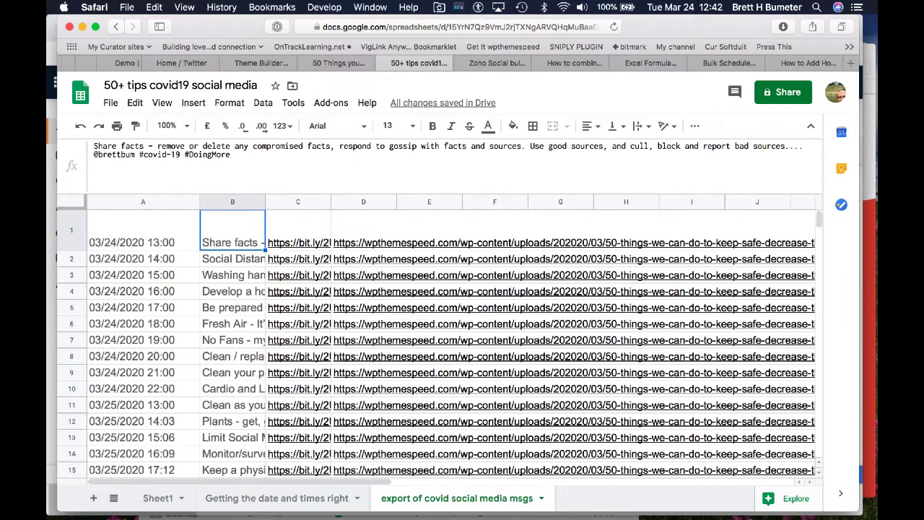
{"action": "left_click", "coordinate": [298, 231]}
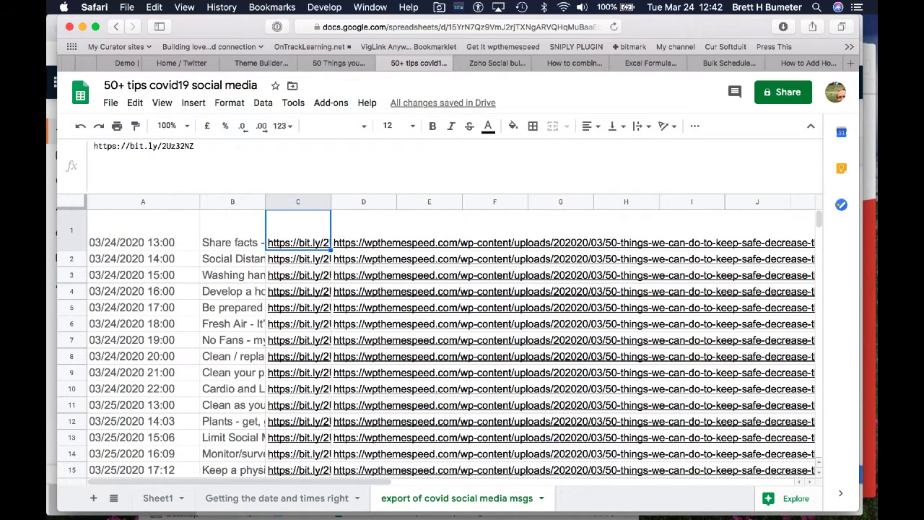
{"action": "left_click", "coordinate": [364, 231]}
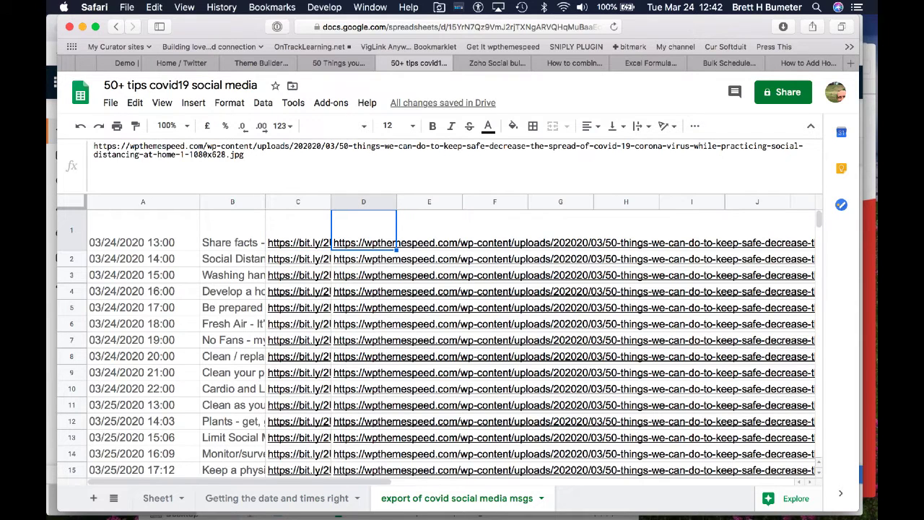
{"action": "key", "text": "Left"}
{"action": "key", "text": "Left"}
{"action": "key", "text": "Left"}
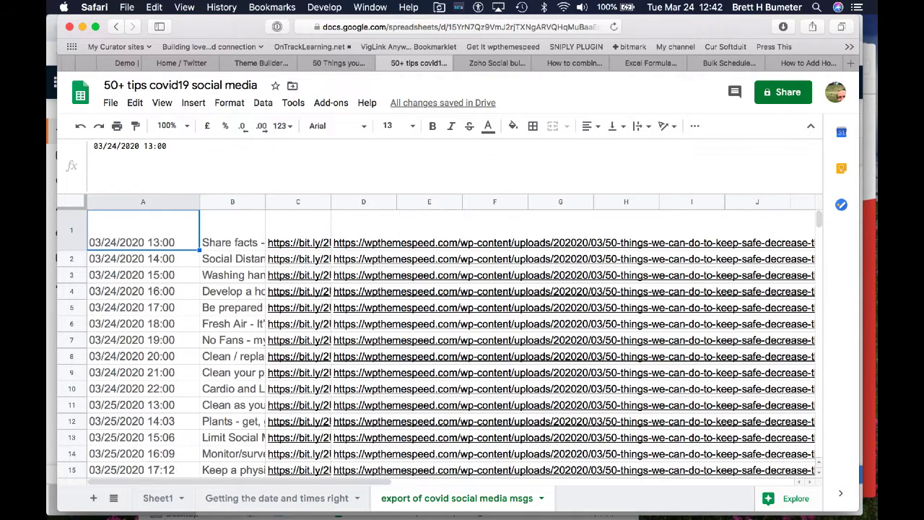
Download the current export sheet as a comma-separated values (.csv) file
{"action": "left_click", "coordinate": [110, 105]}
{"action": "mouse_move", "coordinate": [180, 252]}
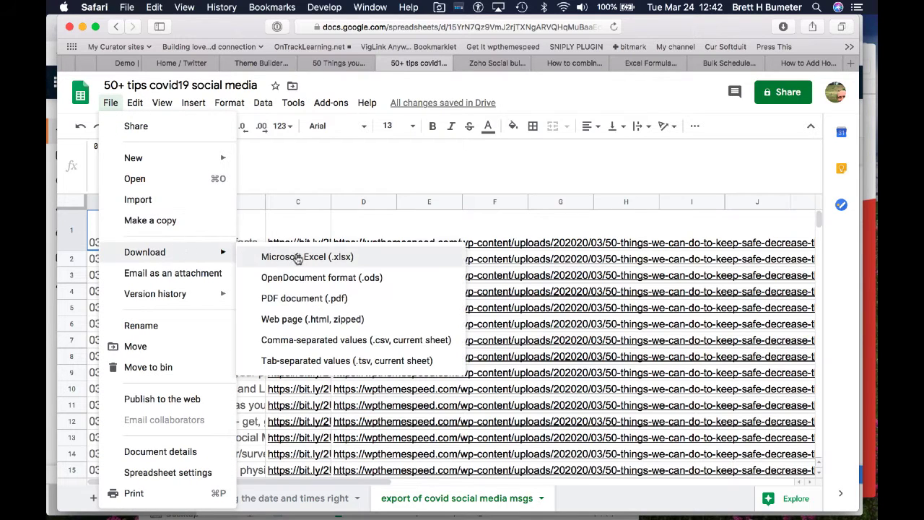
{"action": "left_click", "coordinate": [340, 339]}
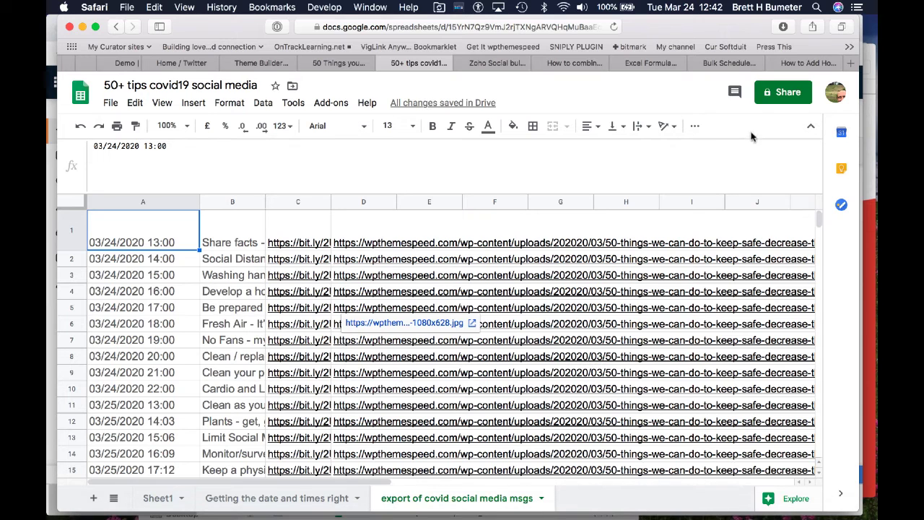
Switch to Zoho Social in Chrome and open the Bulk Schedule dialog for new posts
{"action": "key", "text": "super+Tab"}
{"action": "key", "text": "super+Tab"}
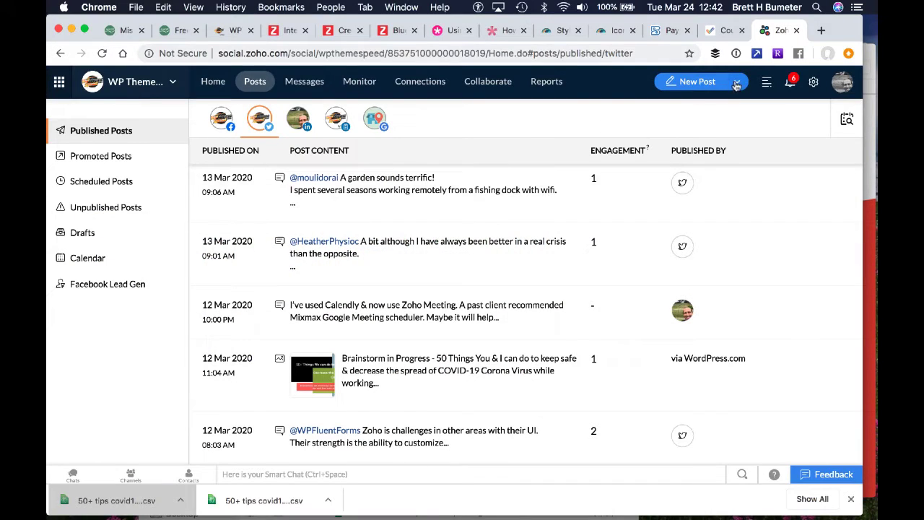
{"action": "left_click", "coordinate": [739, 86]}
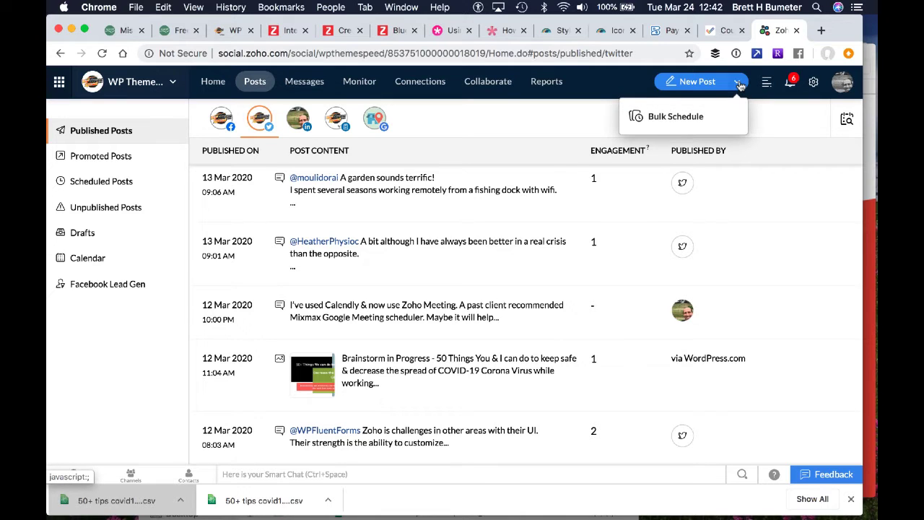
{"action": "left_click", "coordinate": [682, 116]}
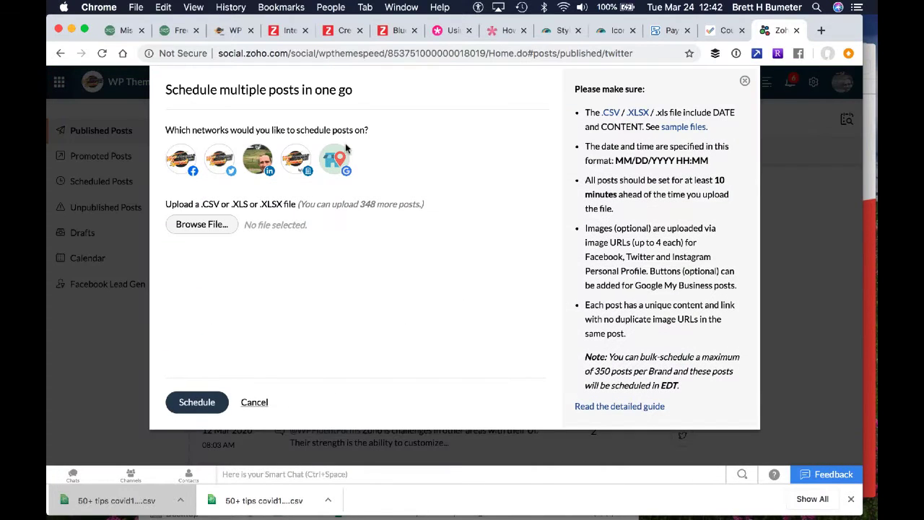
Deselect every network except Twitter for the bulk-scheduled posts
{"action": "left_click", "coordinate": [343, 153]}
{"action": "left_click", "coordinate": [291, 163]}
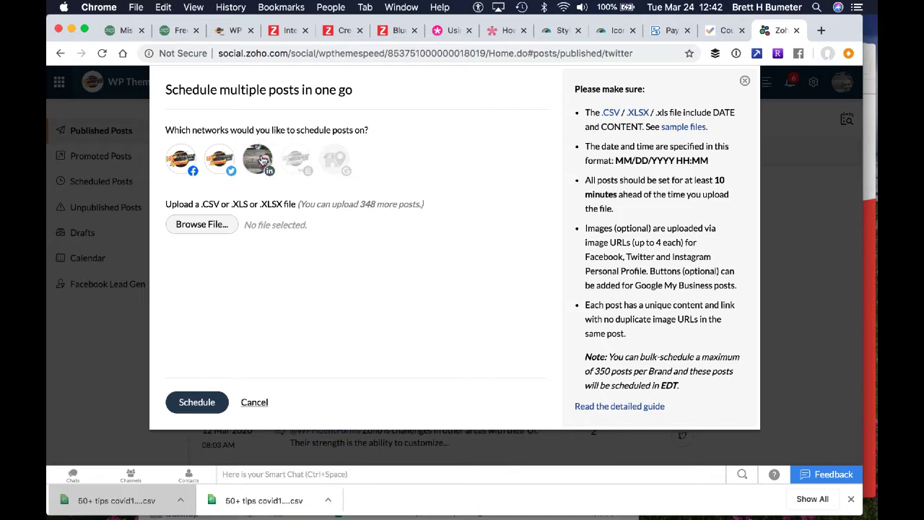
{"action": "left_click", "coordinate": [259, 160]}
{"action": "left_click", "coordinate": [183, 160]}
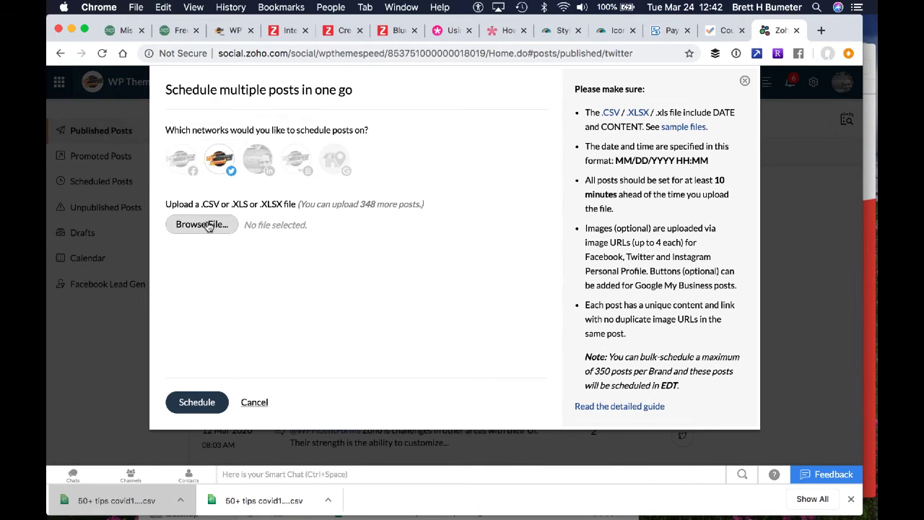
Upload "50+ tips covid19 social media - export of covid social media msgs.csv" from Downloads and schedule its posts
{"action": "left_click", "coordinate": [202, 224]}
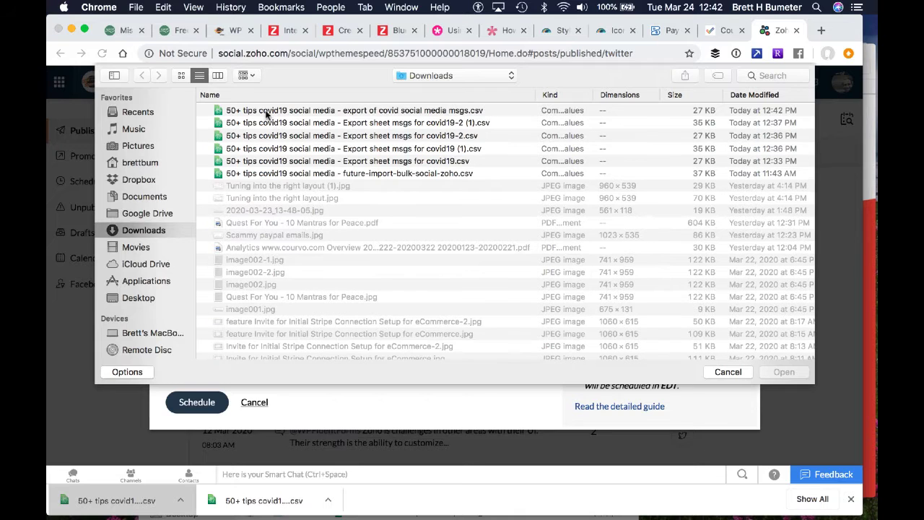
{"action": "left_click", "coordinate": [264, 112]}
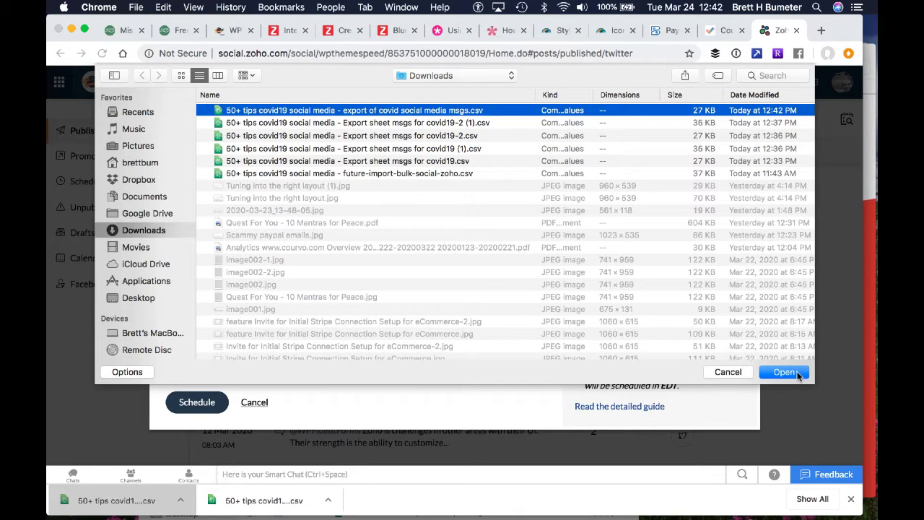
{"action": "left_click", "coordinate": [784, 372]}
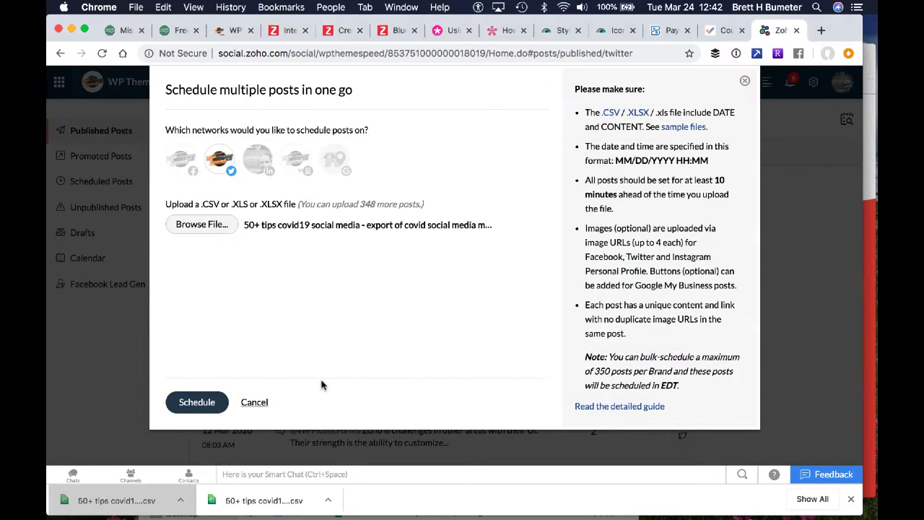
{"action": "left_click", "coordinate": [189, 402]}
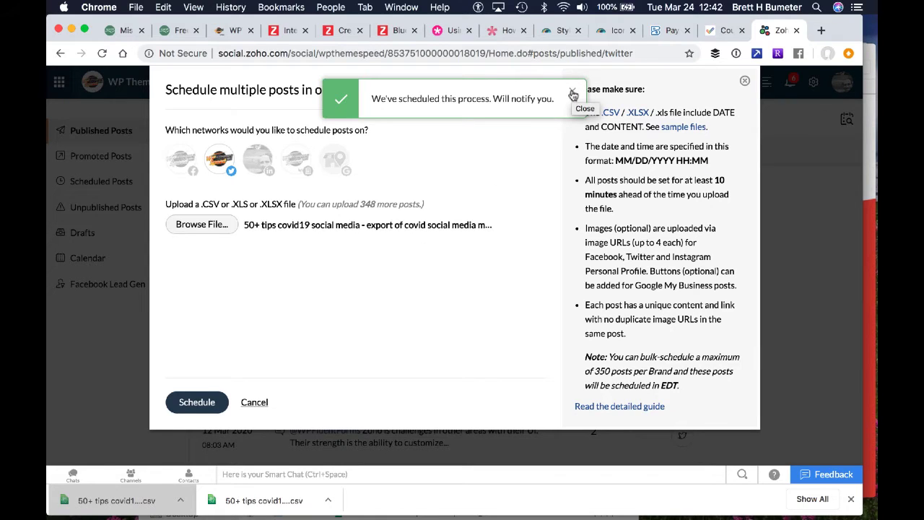
Dismiss the notification, close the bulk scheduling dialog and view the Scheduled Posts list
{"action": "left_click", "coordinate": [572, 94]}
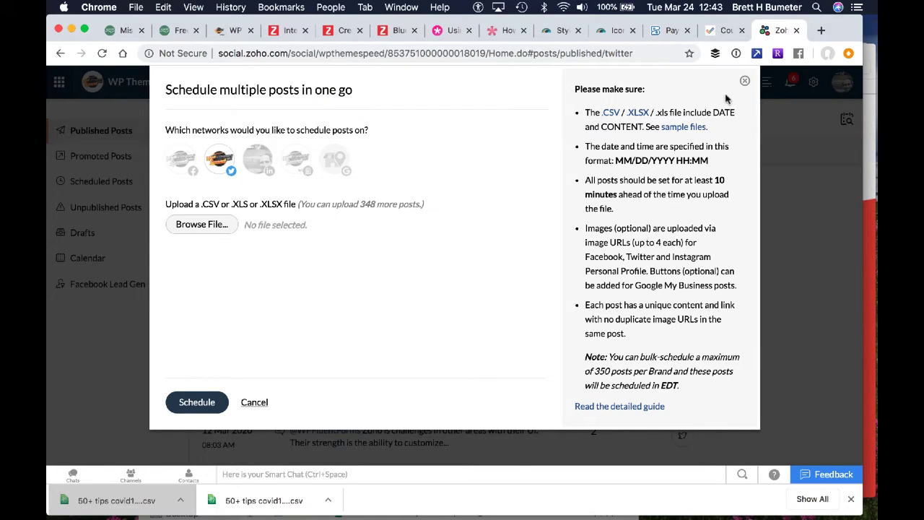
{"action": "left_click", "coordinate": [745, 81]}
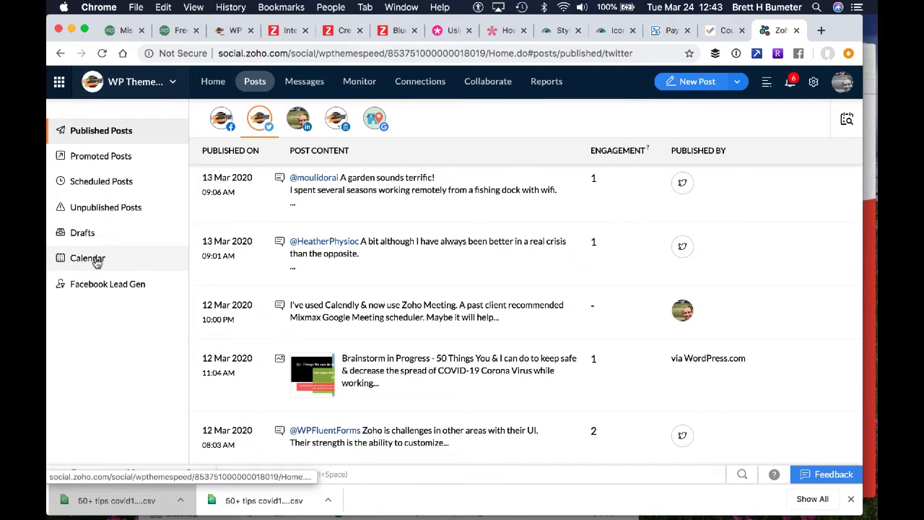
{"action": "left_click", "coordinate": [116, 186]}
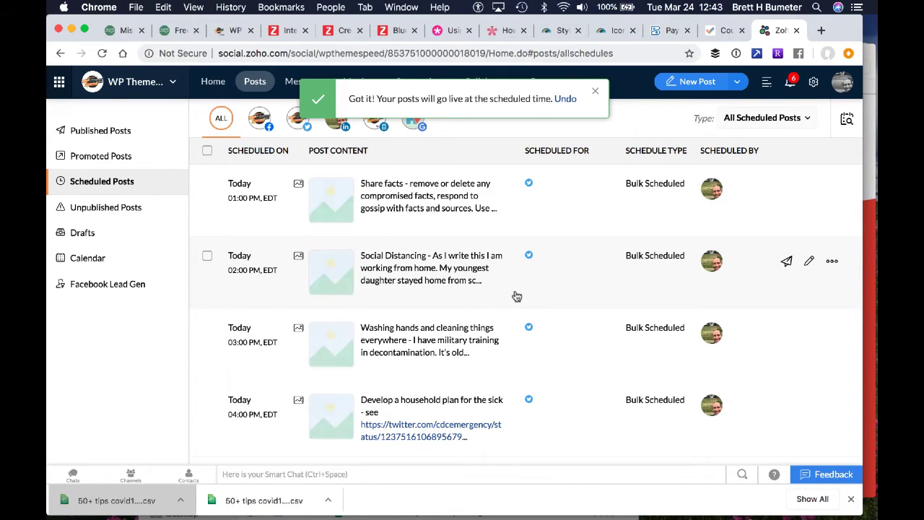
Review the bulk-scheduled Twitter posts in the Scheduled Posts list and dismiss the scheduling confirmation
{"action": "scroll", "coordinate": [517, 296], "scroll_direction": "down", "scroll_amount": 4}
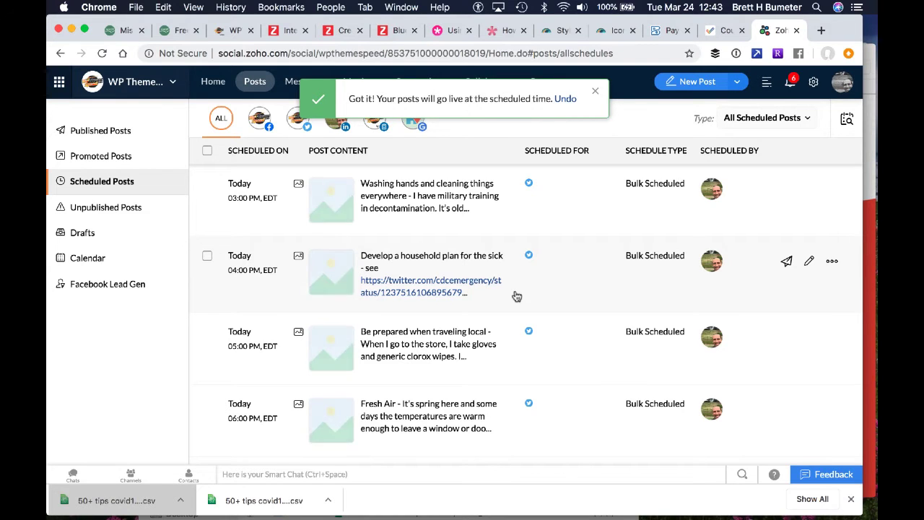
{"action": "scroll", "coordinate": [516, 296], "scroll_direction": "up", "scroll_amount": 4}
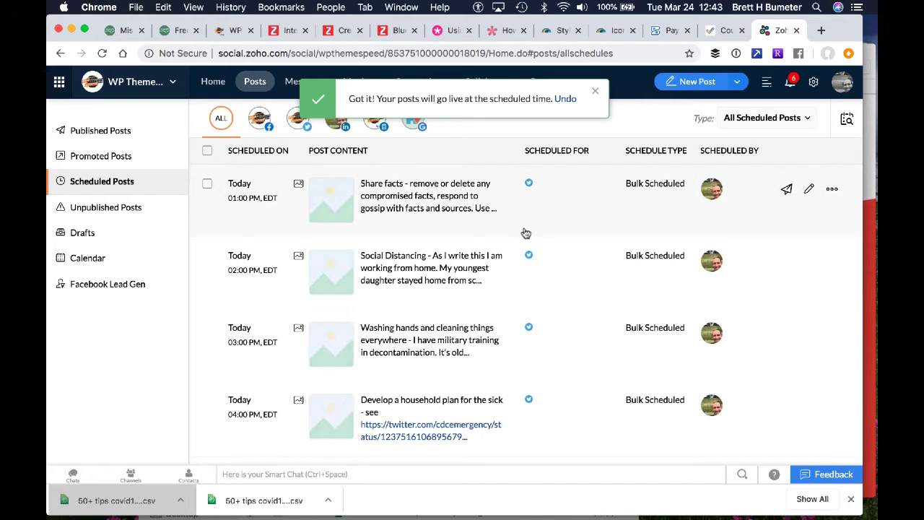
{"action": "scroll", "coordinate": [524, 233], "scroll_direction": "down", "scroll_amount": 5}
{"action": "scroll", "coordinate": [524, 231], "scroll_direction": "up", "scroll_amount": 6}
{"action": "left_click", "coordinate": [595, 91]}
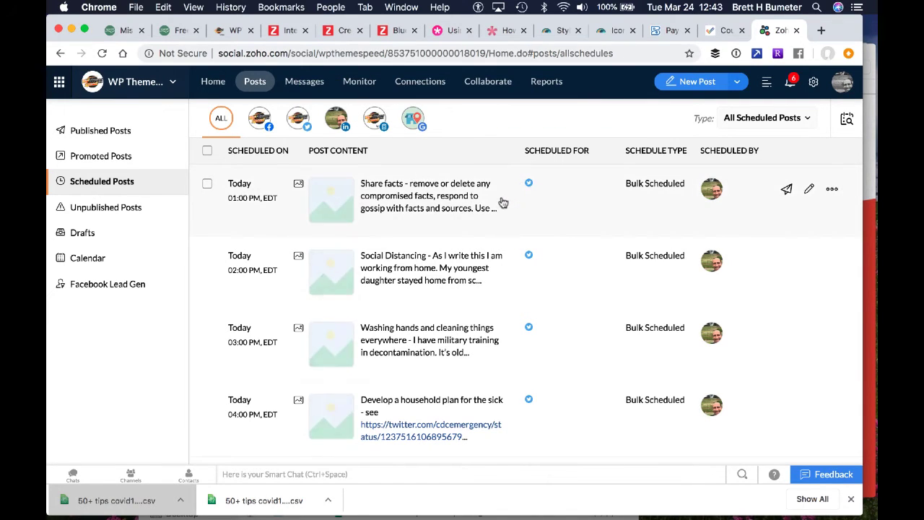
Open the scheduled "Share facts" post, examine its heading, body text, hashtags, link and image, and close its details
{"action": "left_click", "coordinate": [428, 218]}
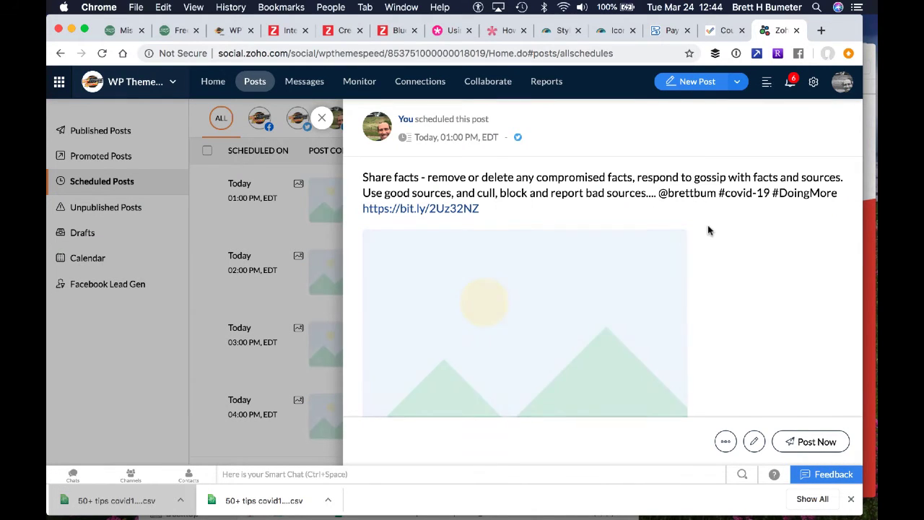
{"action": "scroll", "coordinate": [708, 231], "scroll_direction": "down", "scroll_amount": 2}
{"action": "scroll", "coordinate": [708, 229], "scroll_direction": "down", "scroll_amount": 1}
{"action": "scroll", "coordinate": [707, 230], "scroll_direction": "up", "scroll_amount": 3}
{"action": "scroll", "coordinate": [666, 224], "scroll_direction": "down", "scroll_amount": 3}
{"action": "scroll", "coordinate": [664, 223], "scroll_direction": "up", "scroll_amount": 3}
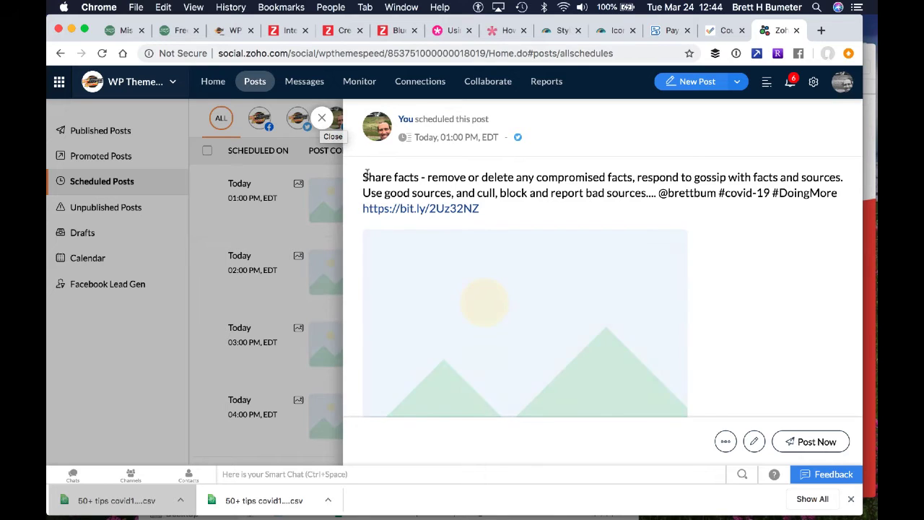
{"action": "left_click_drag", "start_coordinate": [363, 177], "coordinate": [417, 177]}
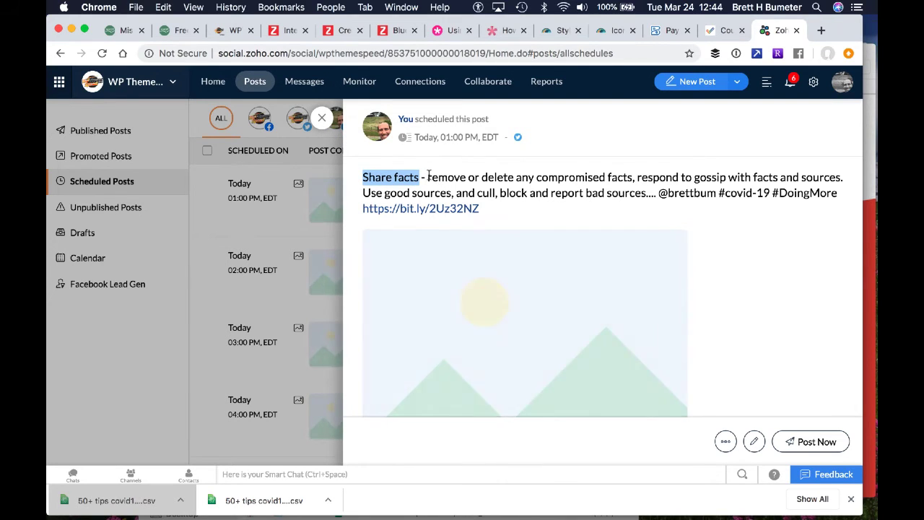
{"action": "left_click_drag", "start_coordinate": [428, 177], "coordinate": [651, 194]}
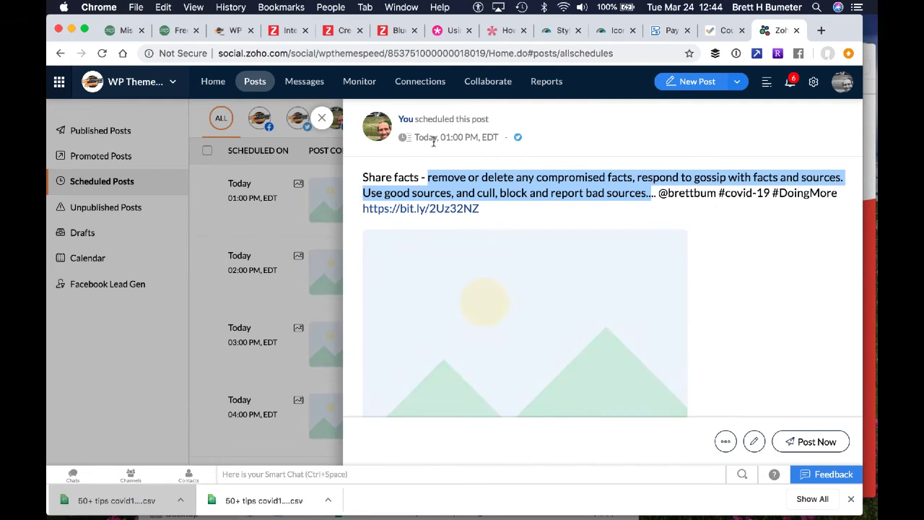
{"action": "left_click", "coordinate": [323, 119]}
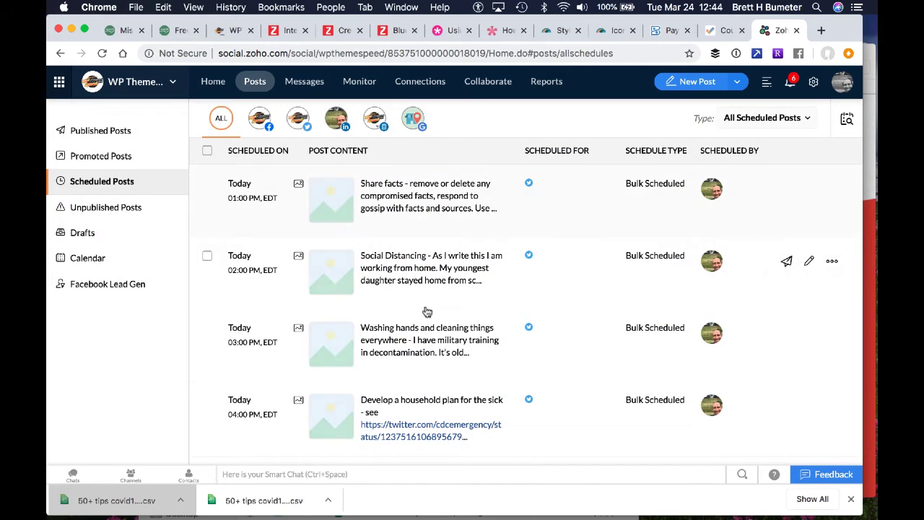
Check the scheduled posts in the calendar by week for Mar 23 – 29, 2020, and return to the month view
{"action": "left_click", "coordinate": [94, 260]}
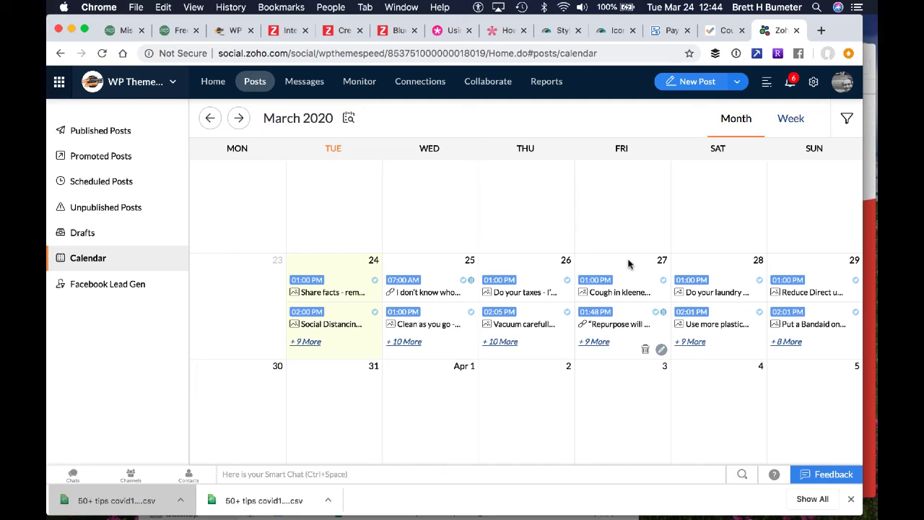
{"action": "left_click", "coordinate": [789, 118]}
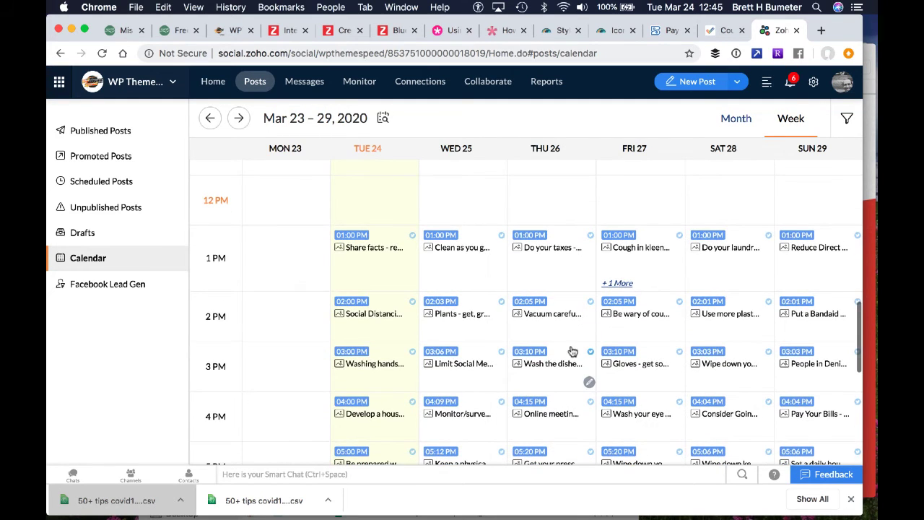
{"action": "scroll", "coordinate": [572, 350], "scroll_direction": "down", "scroll_amount": 10}
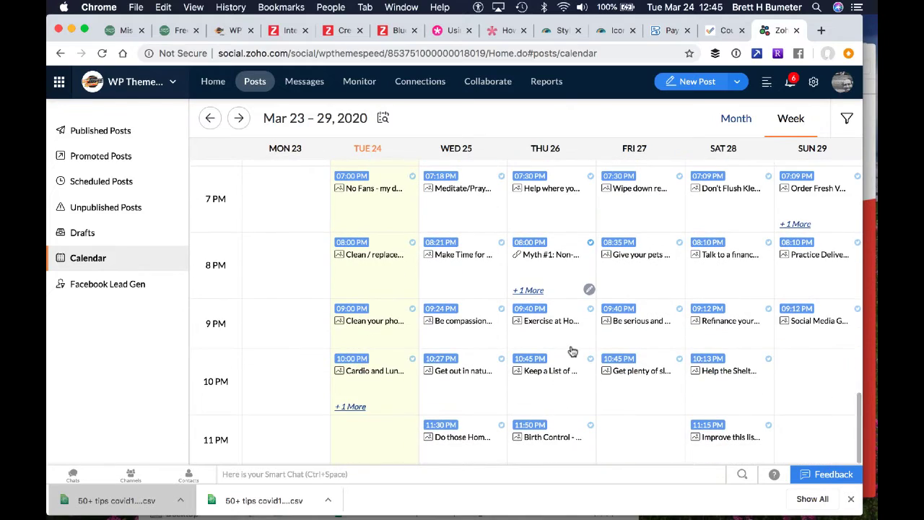
{"action": "scroll", "coordinate": [572, 351], "scroll_direction": "down", "scroll_amount": 3}
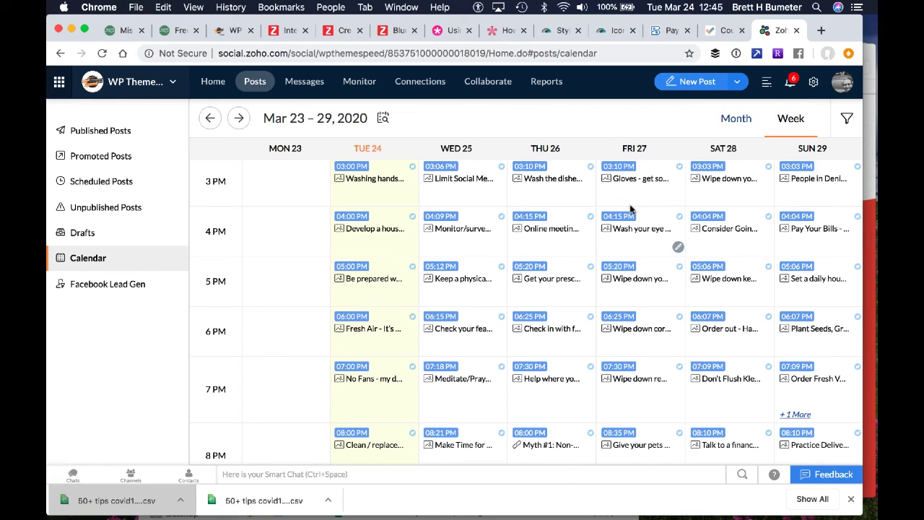
{"action": "left_click", "coordinate": [739, 123]}
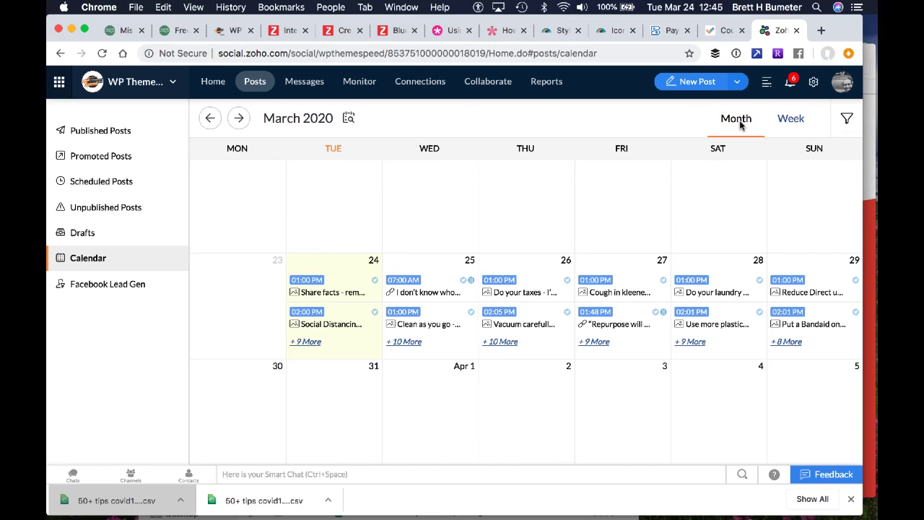
{"action": "mouse_move", "coordinate": [333, 512]}
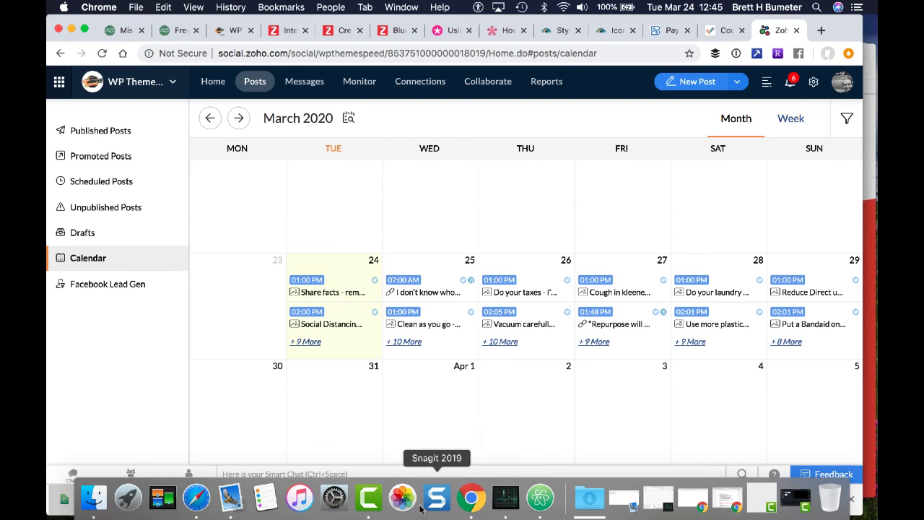